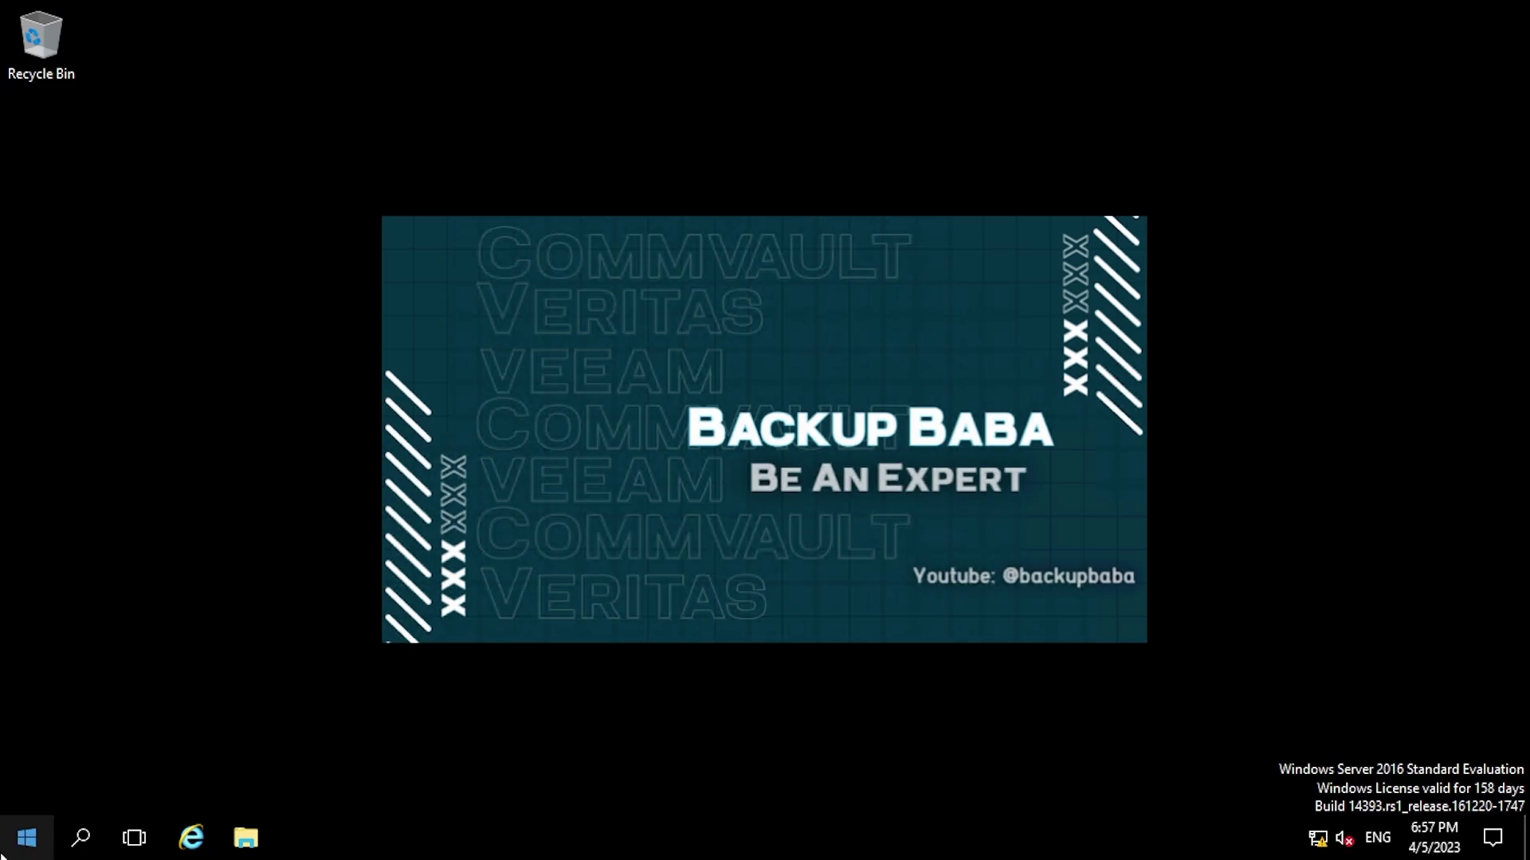
- Launch the CommCell Console from Start and log in to CommCell agni with the user name and password
left_click(26, 837)
left_click(172, 191)
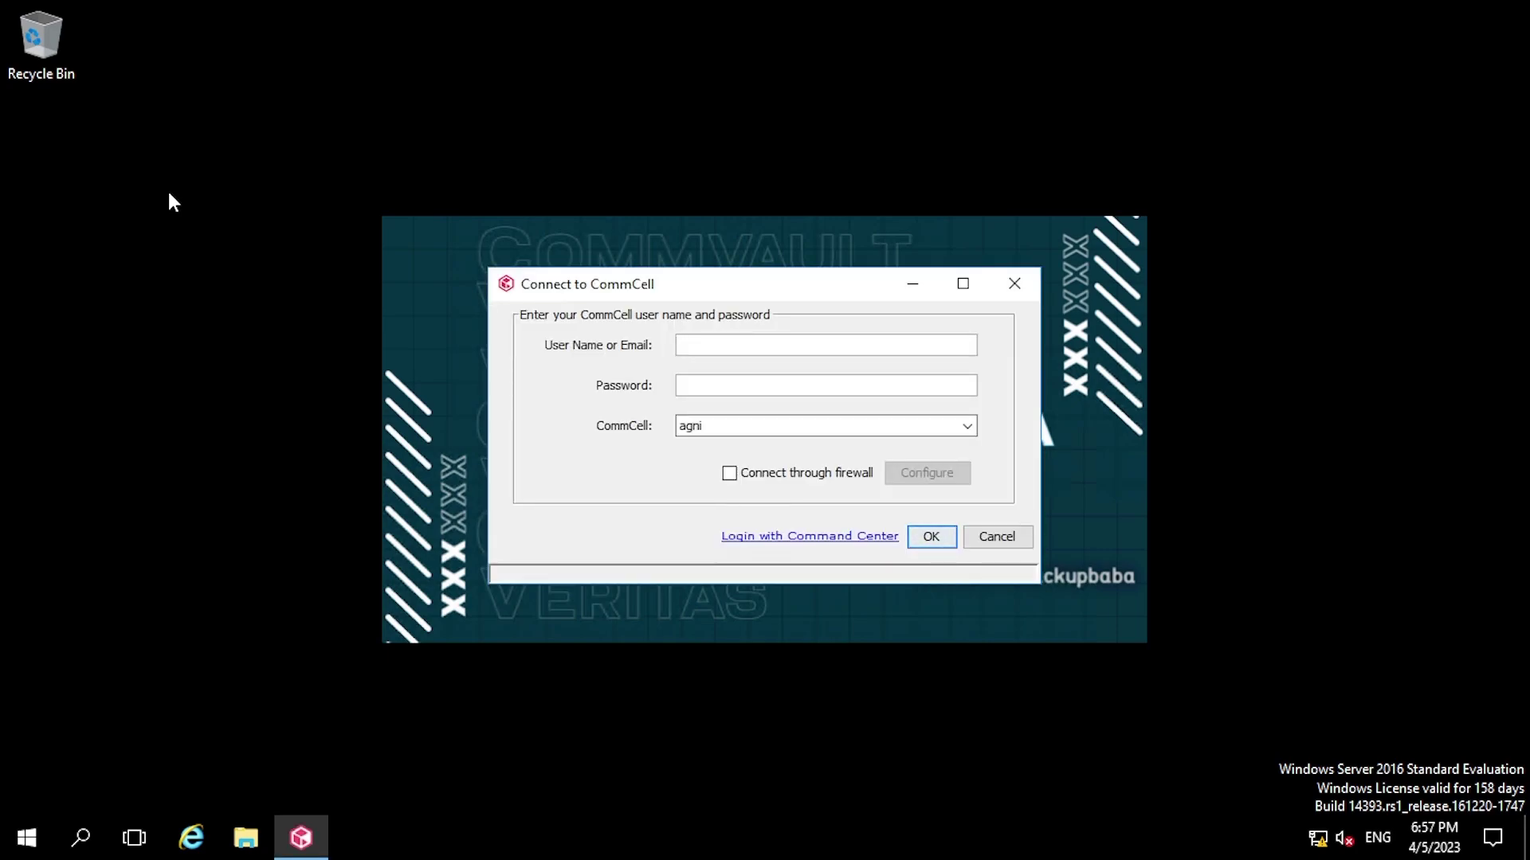
type("admin")
key("Tab")
type("**********")
left_click(938, 535)
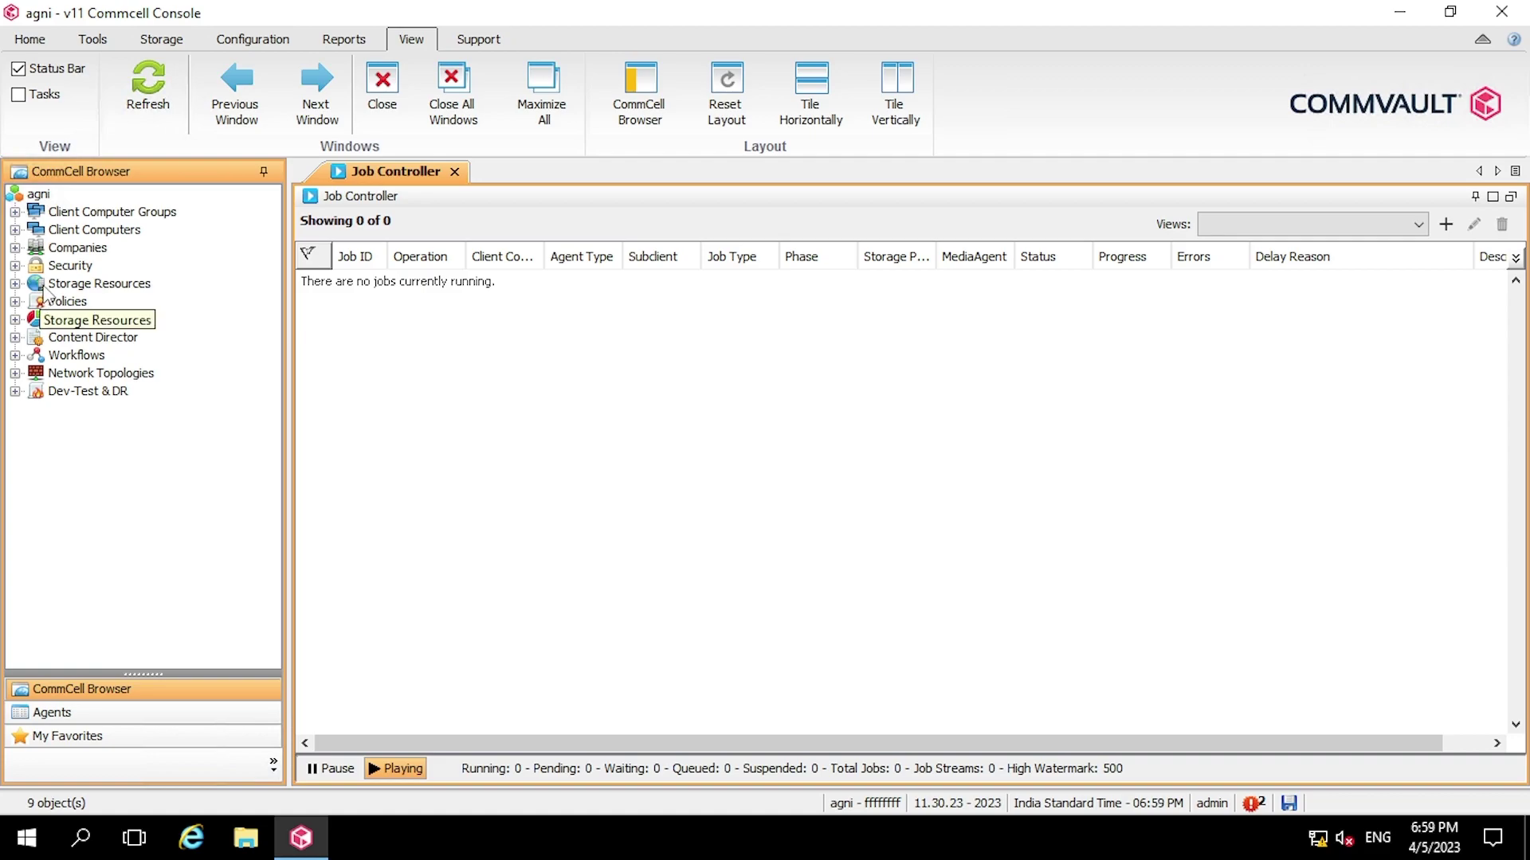
- Open Storage Pools under Storage Resources and bring up its Add Storage Pool submenu
double_click(44, 287)
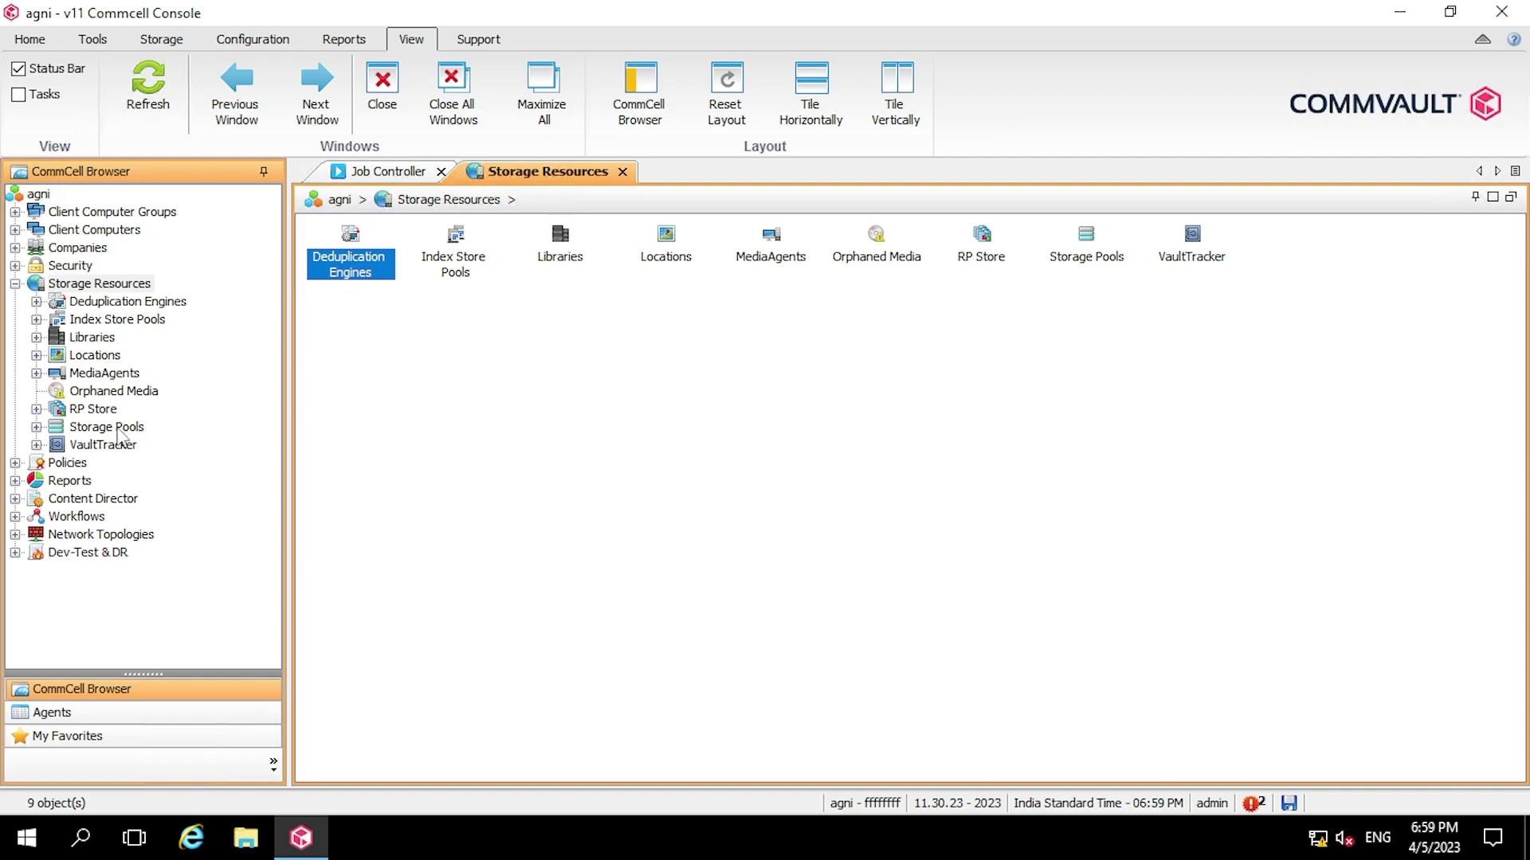
left_click(120, 431)
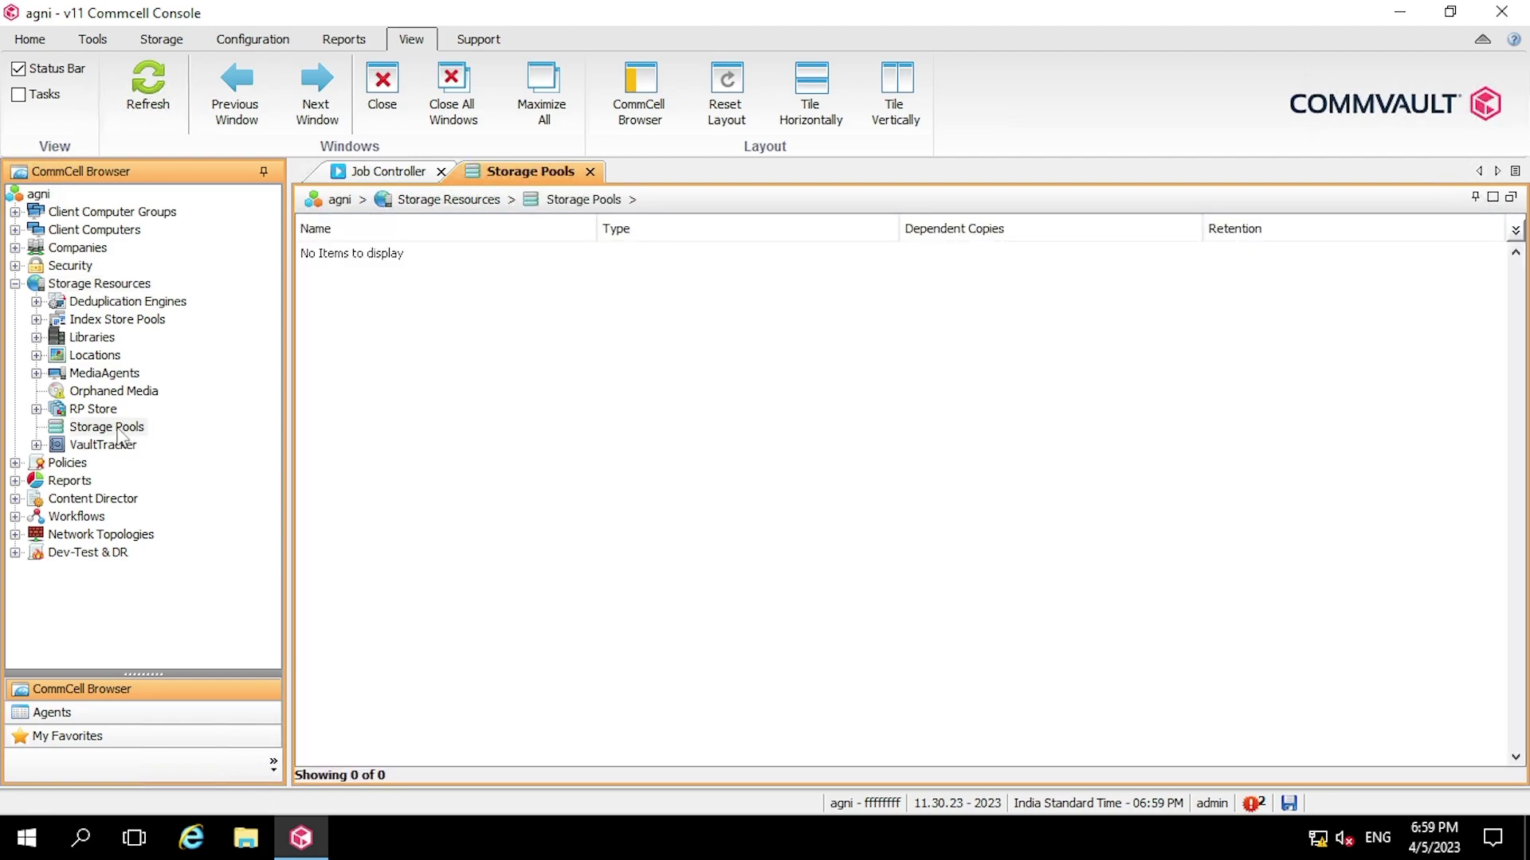
right_click(120, 434)
mouse_move(212, 443)
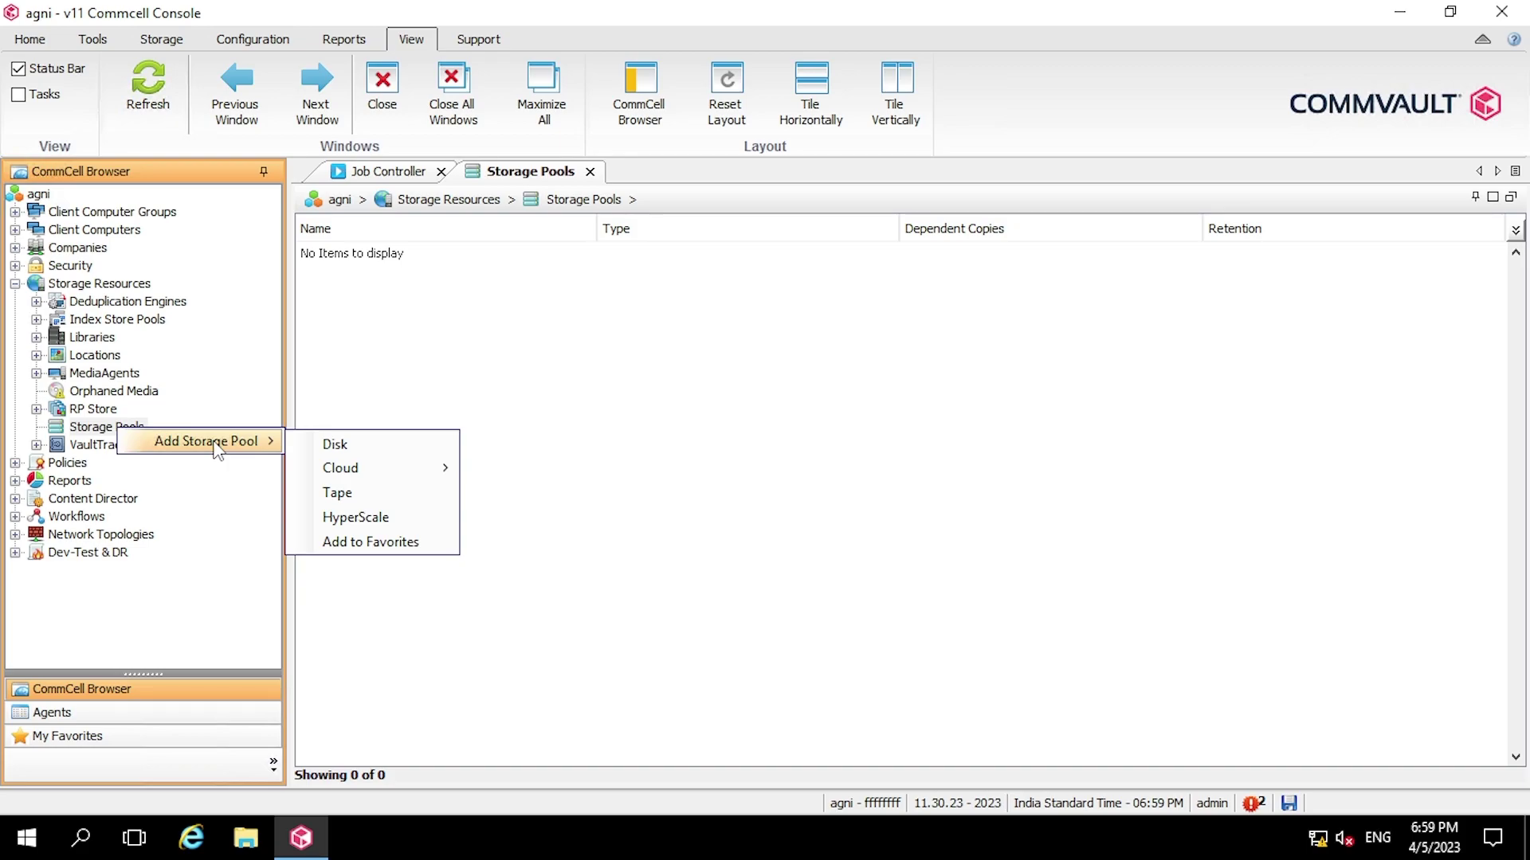
- Start a new Disk storage pool named 'Local_Disk_Tool' and advance to storage configuration
left_click(412, 444)
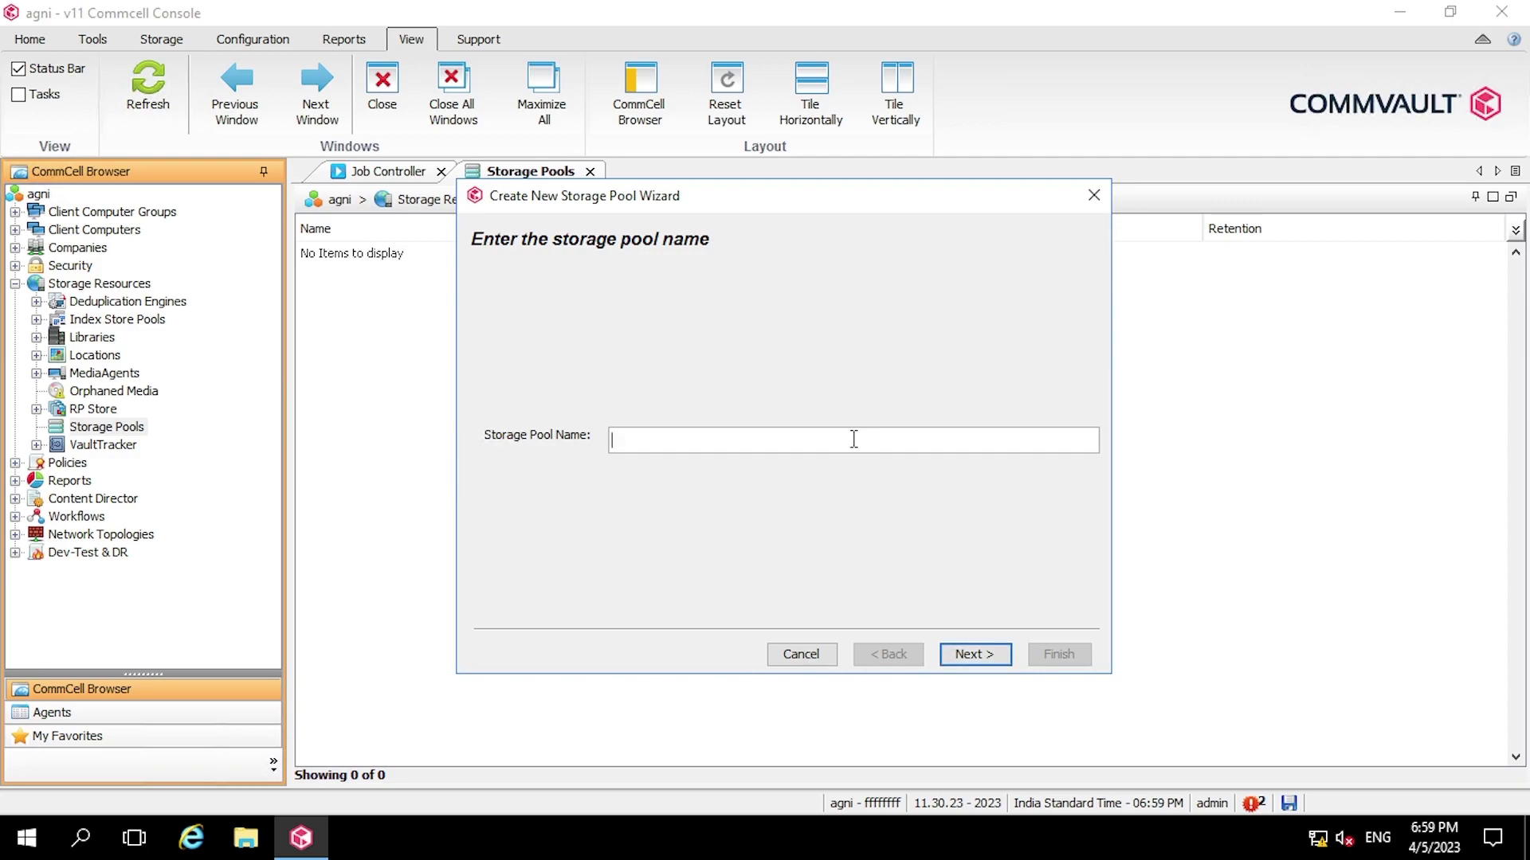
type("Local_Disk_Tool")
left_click(985, 658)
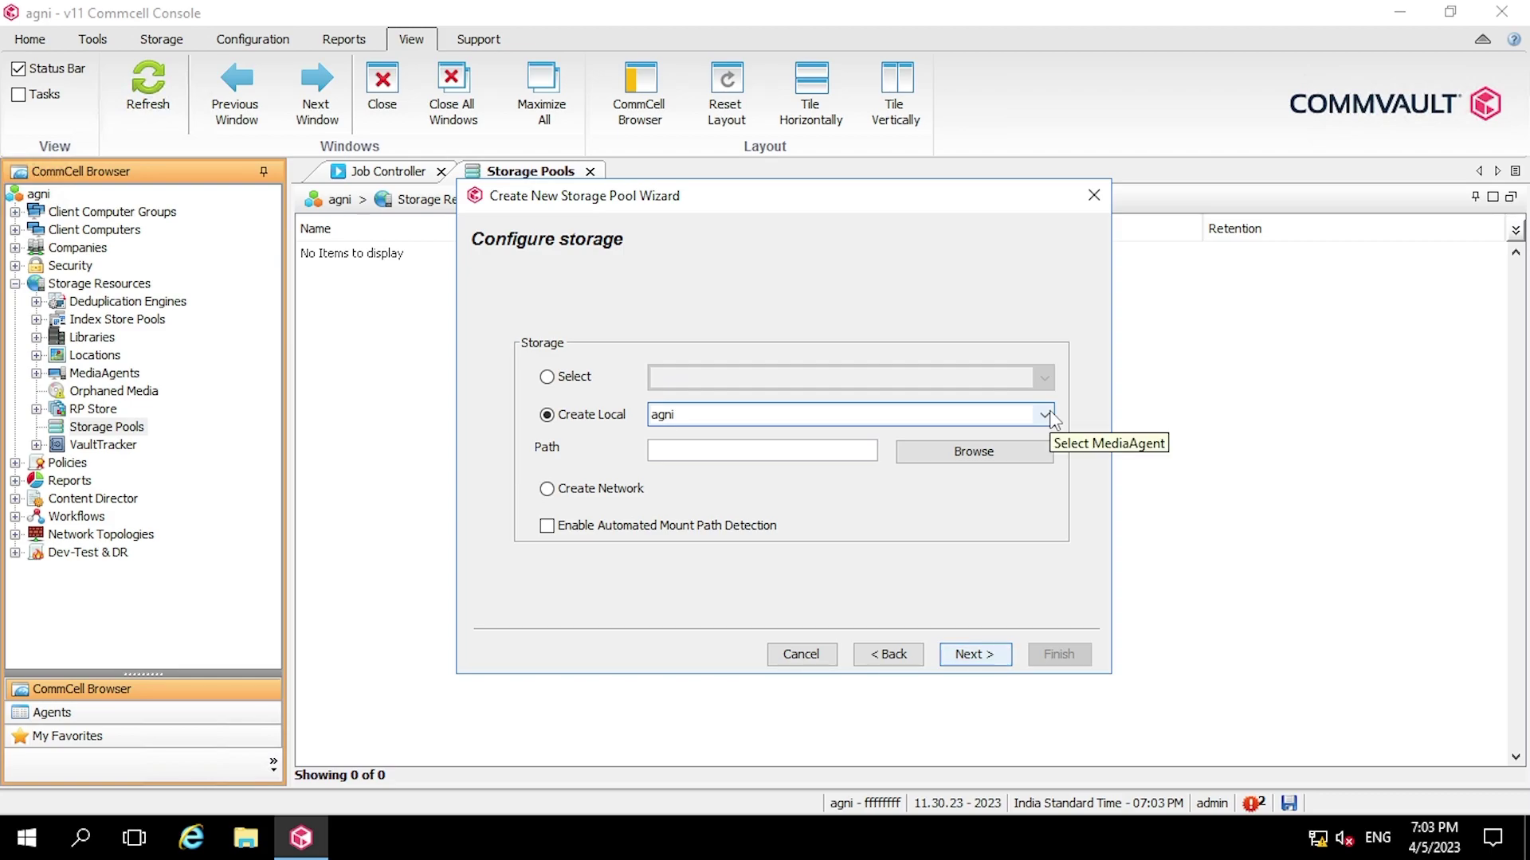
- Keep agni as the local-storage MediaAgent and browse to drive E:
left_click(1044, 415)
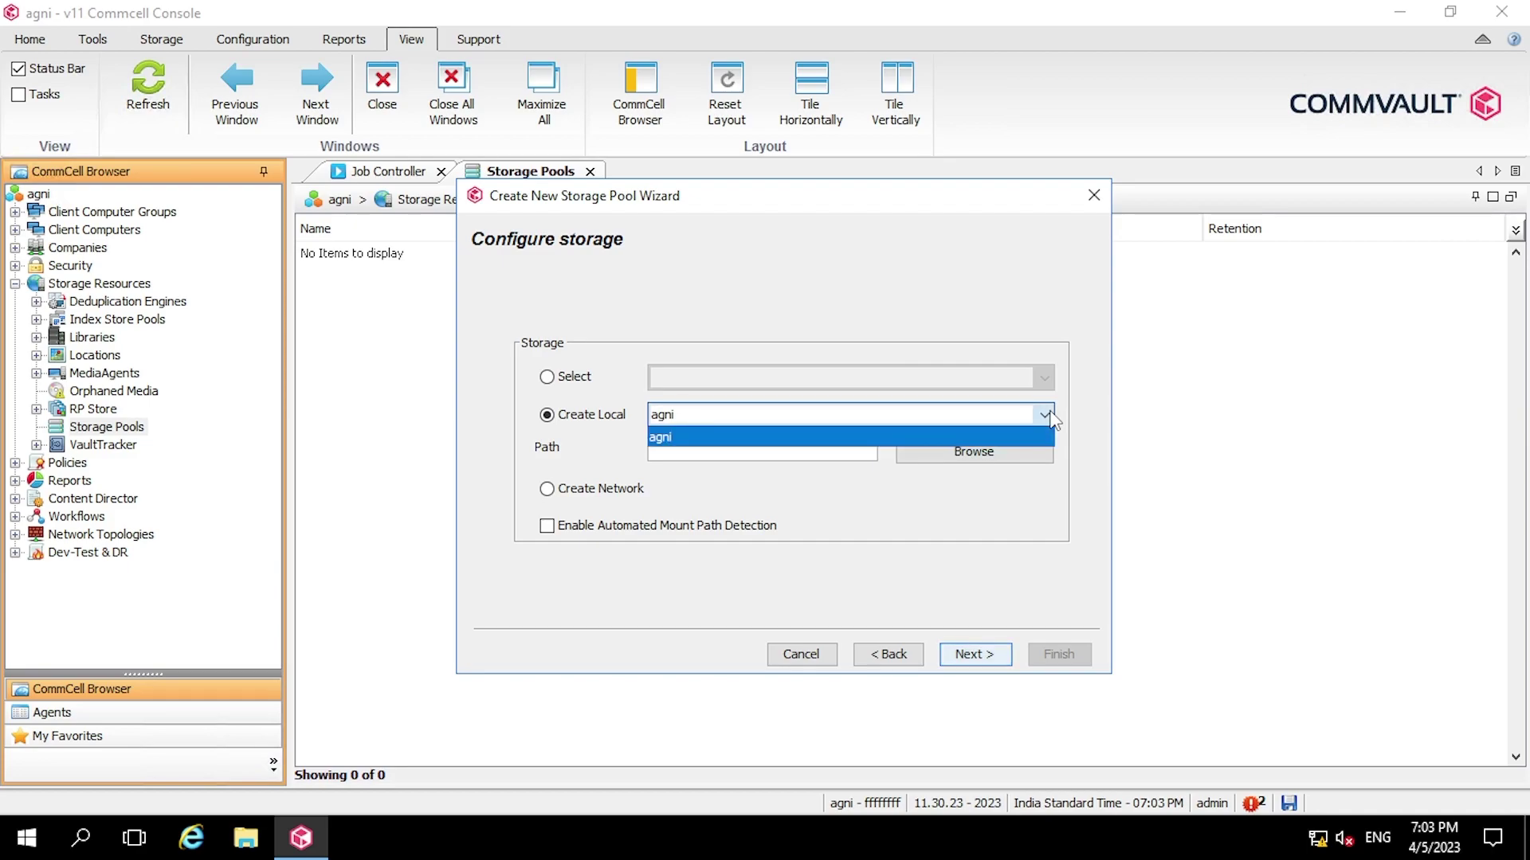
left_click(1047, 415)
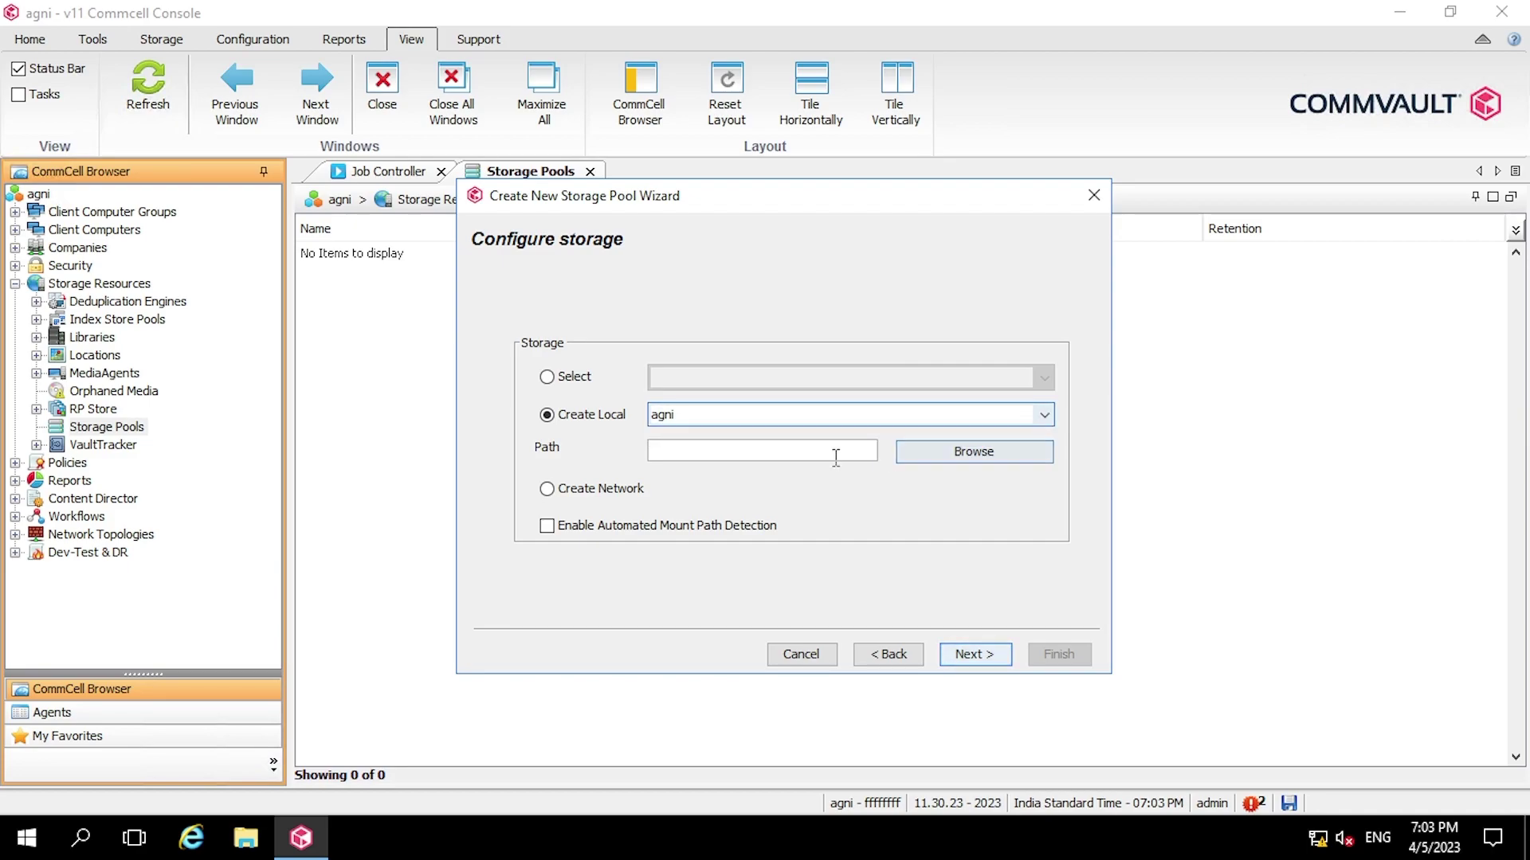
left_click(935, 458)
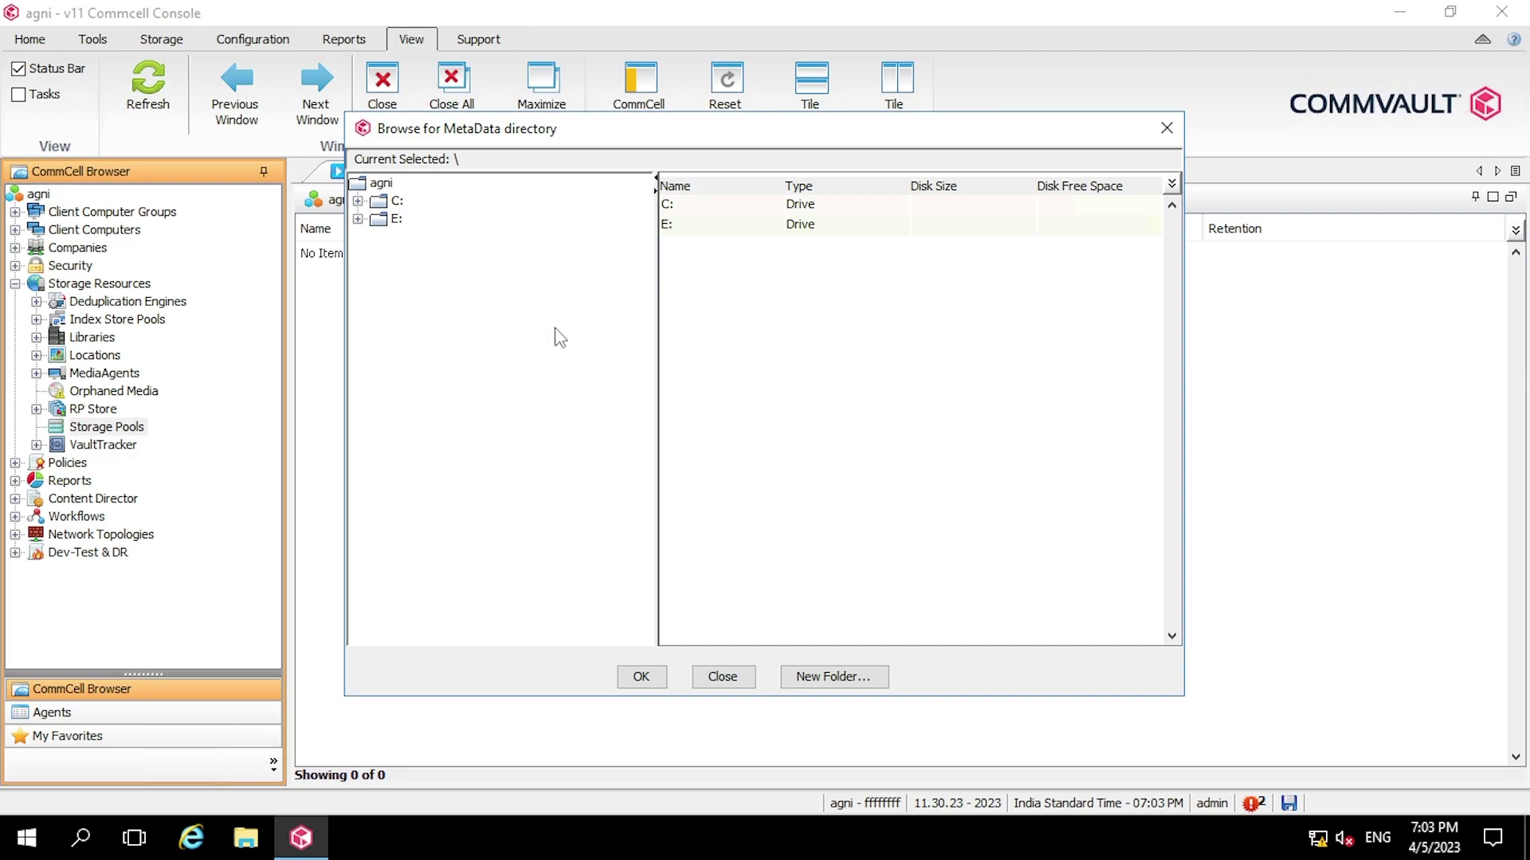
left_click(377, 224)
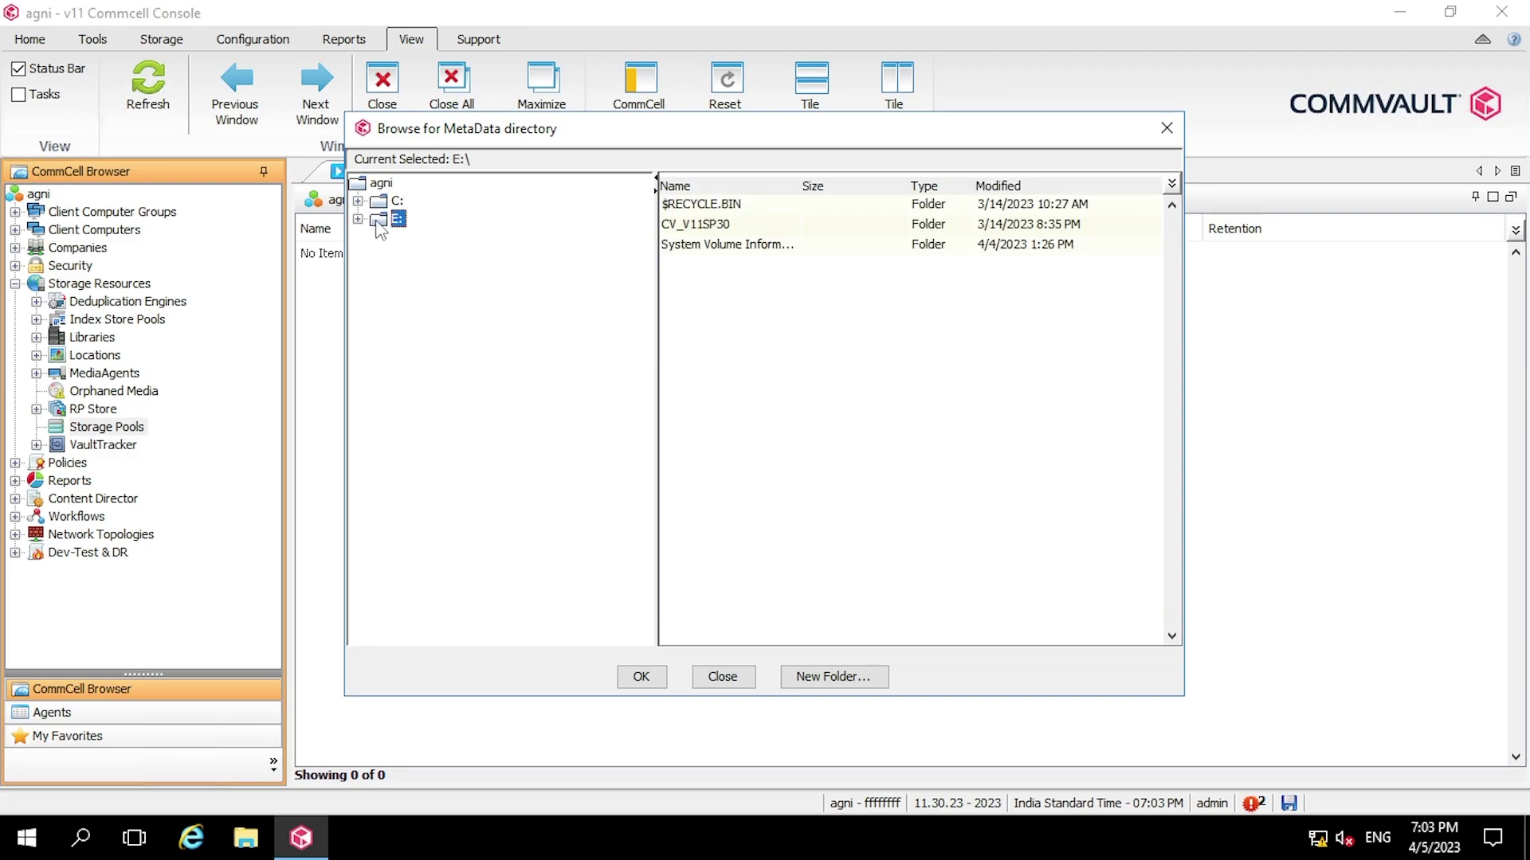
- Create folder local_Disk_Pool on E: and set E:\local_Disk_Pool as the storage path
left_click(832, 677)
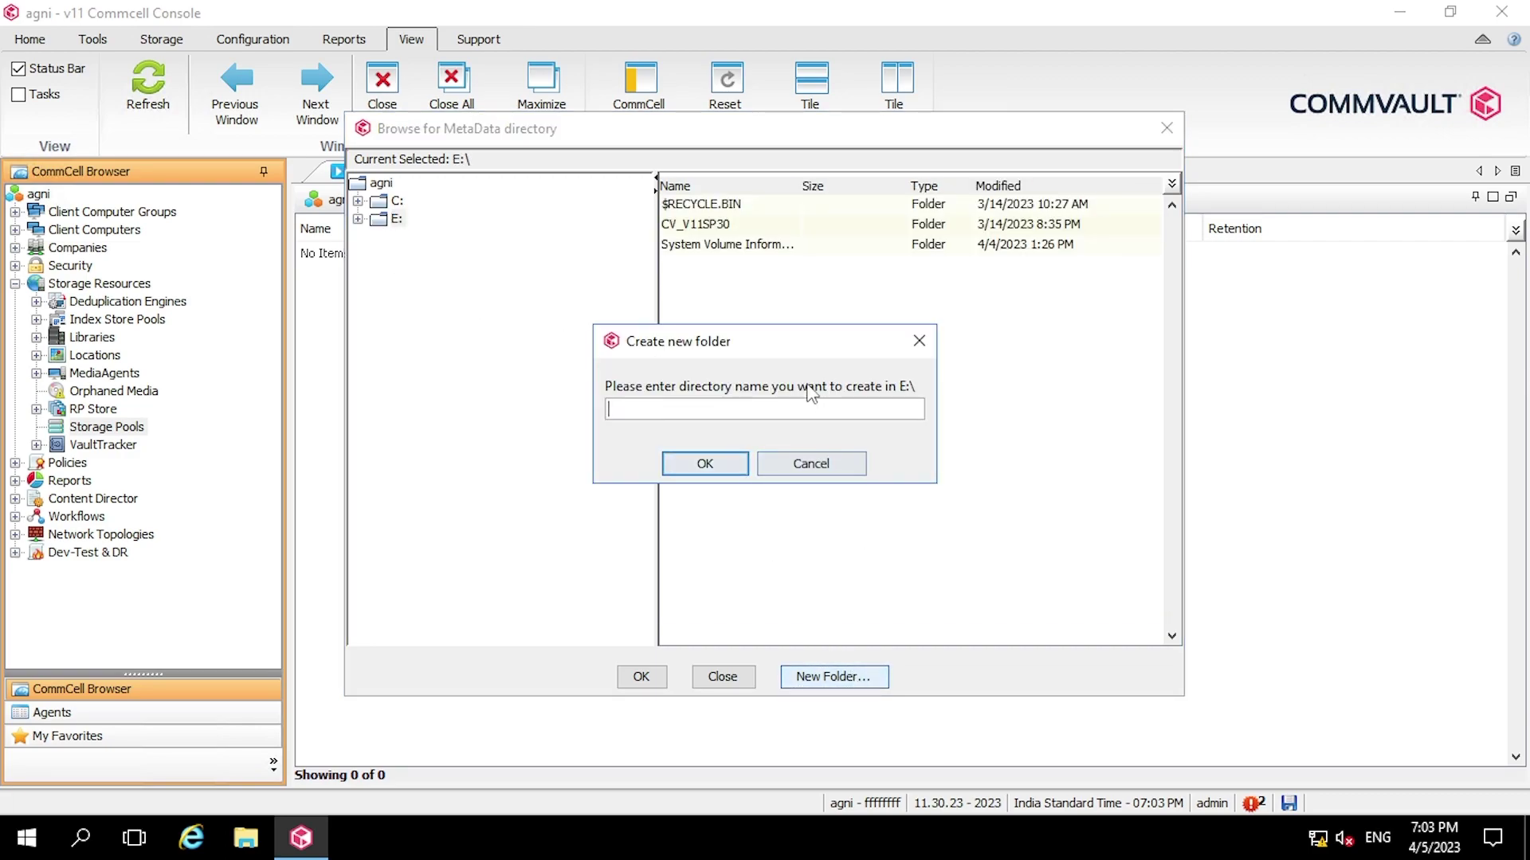
type("local_Disk")
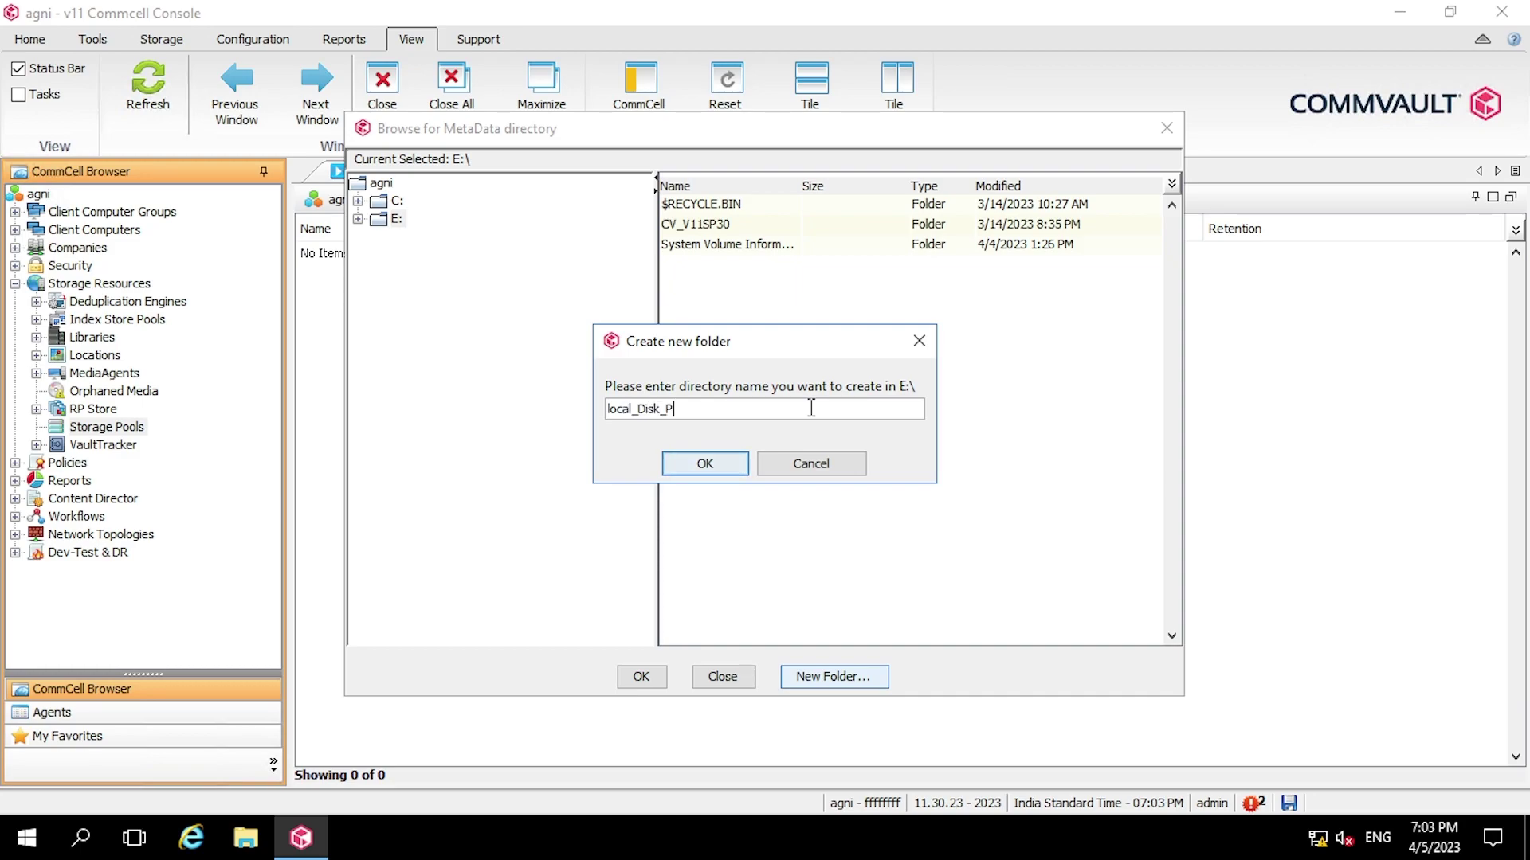
type("ool")
left_click(734, 464)
left_click(694, 245)
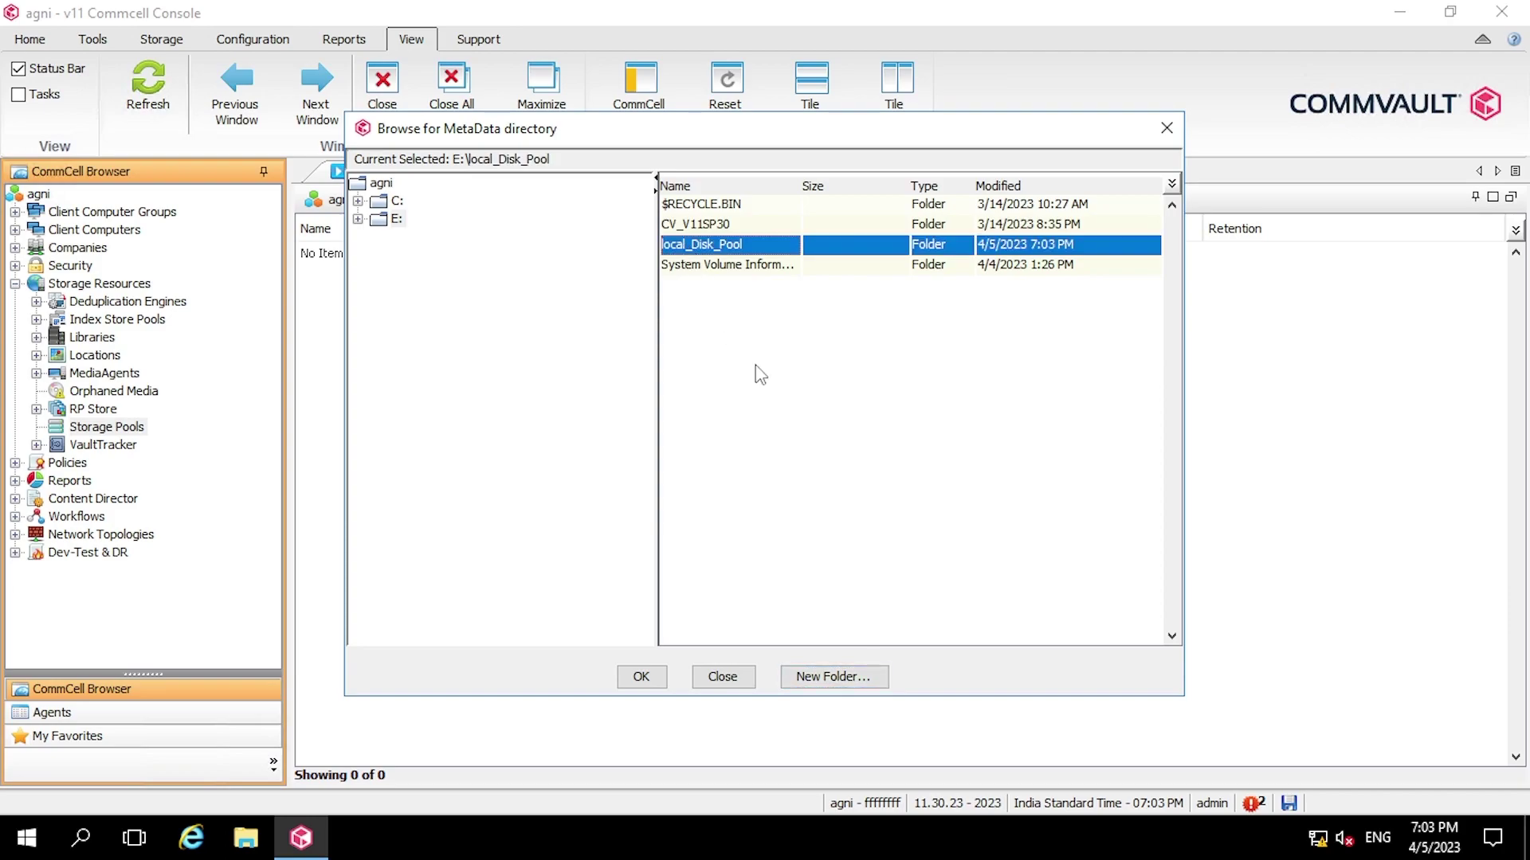
left_click(642, 683)
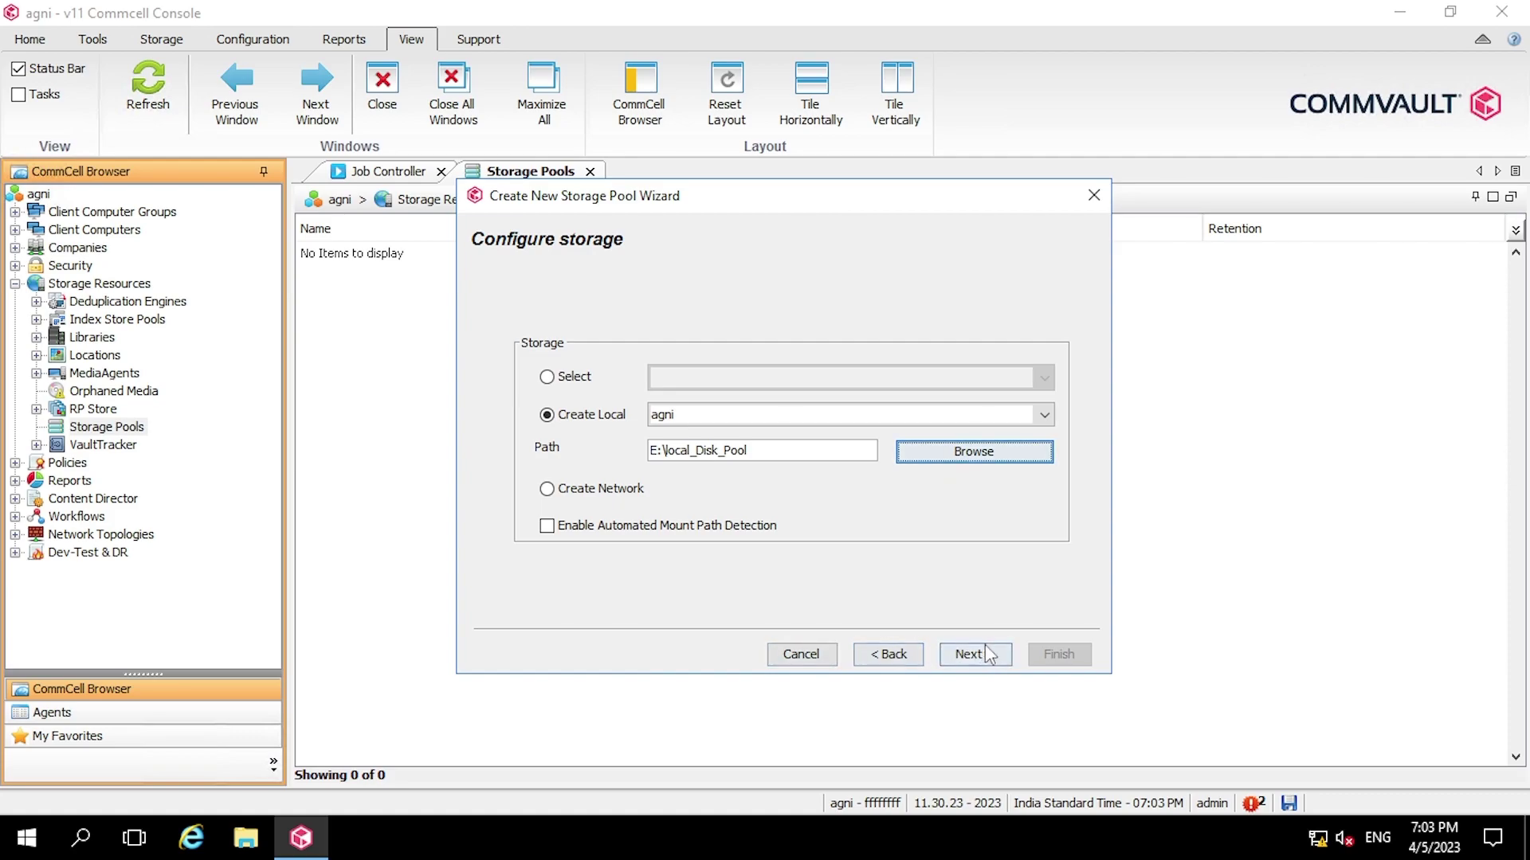
- Disable deduplication for the pool and reach the primary copy's advanced settings
left_click(1003, 654)
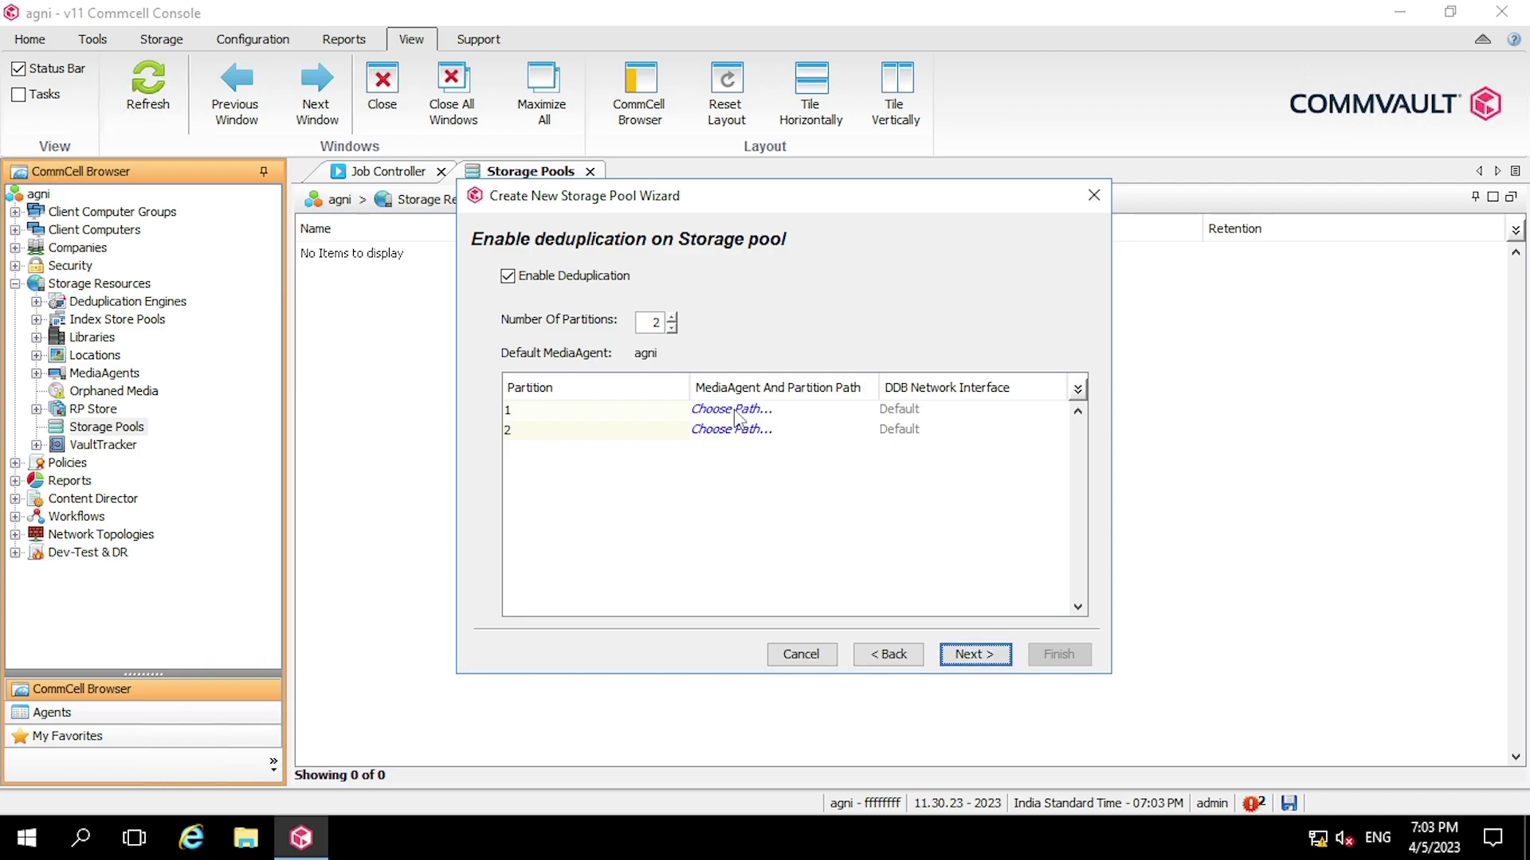
left_click(570, 280)
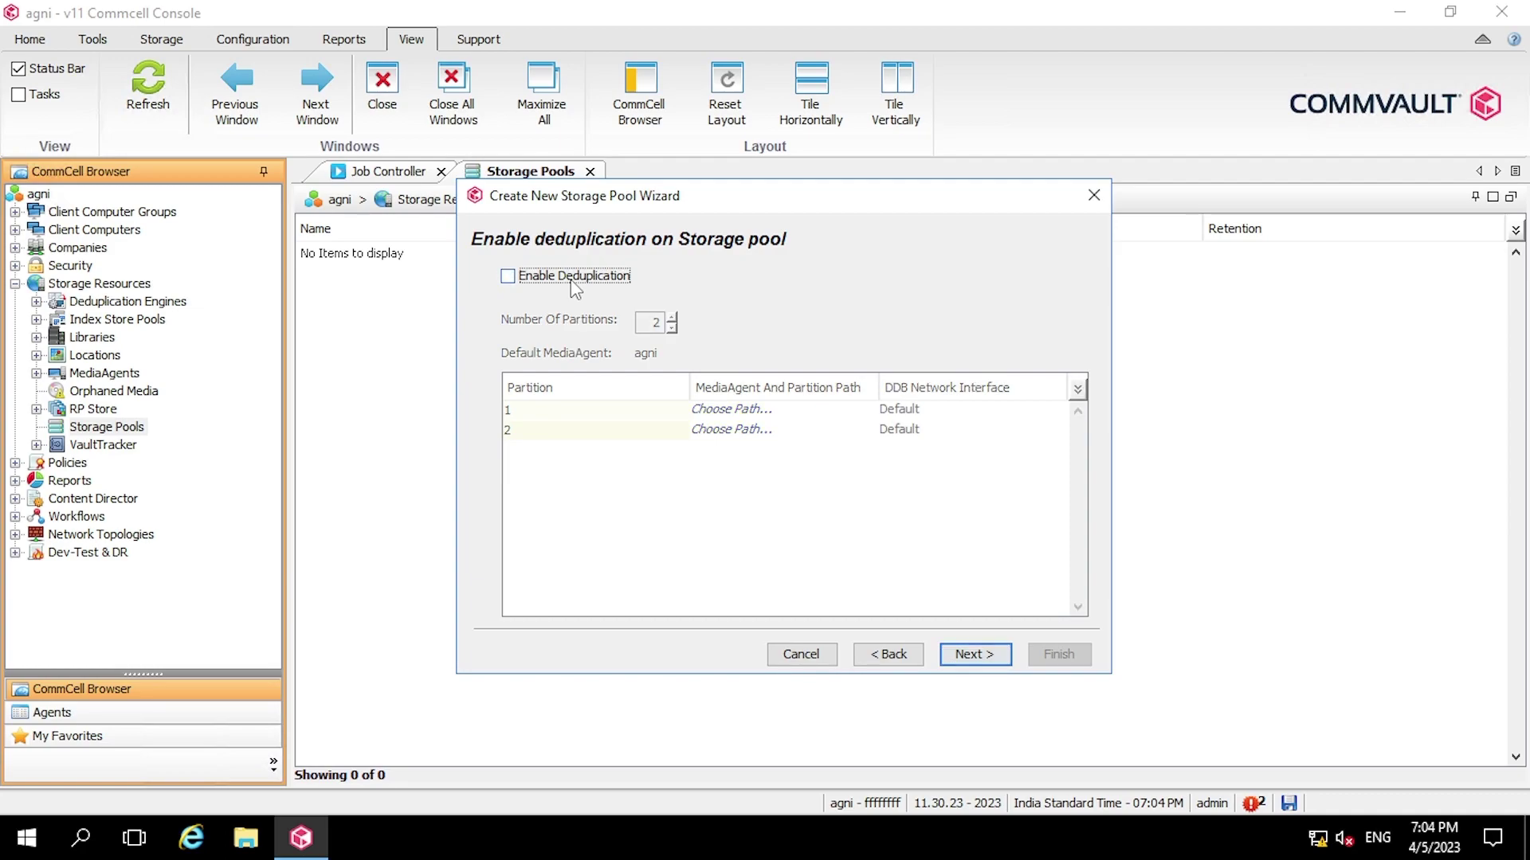
left_click(996, 652)
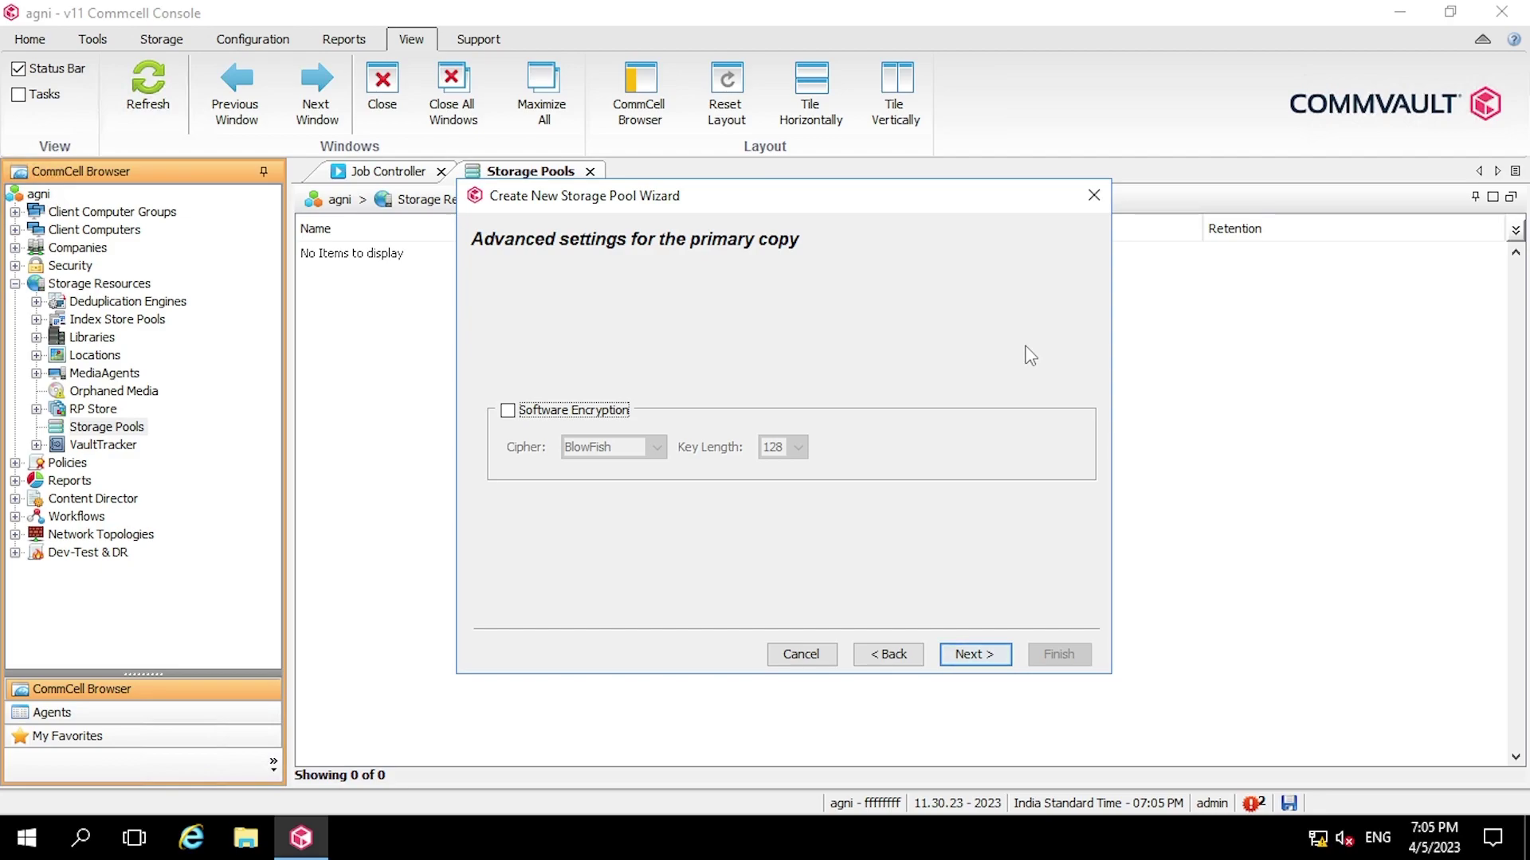
- Enable software encryption with the AES (Rijndael) cipher and a 256-bit key length
left_click(527, 414)
left_click(655, 447)
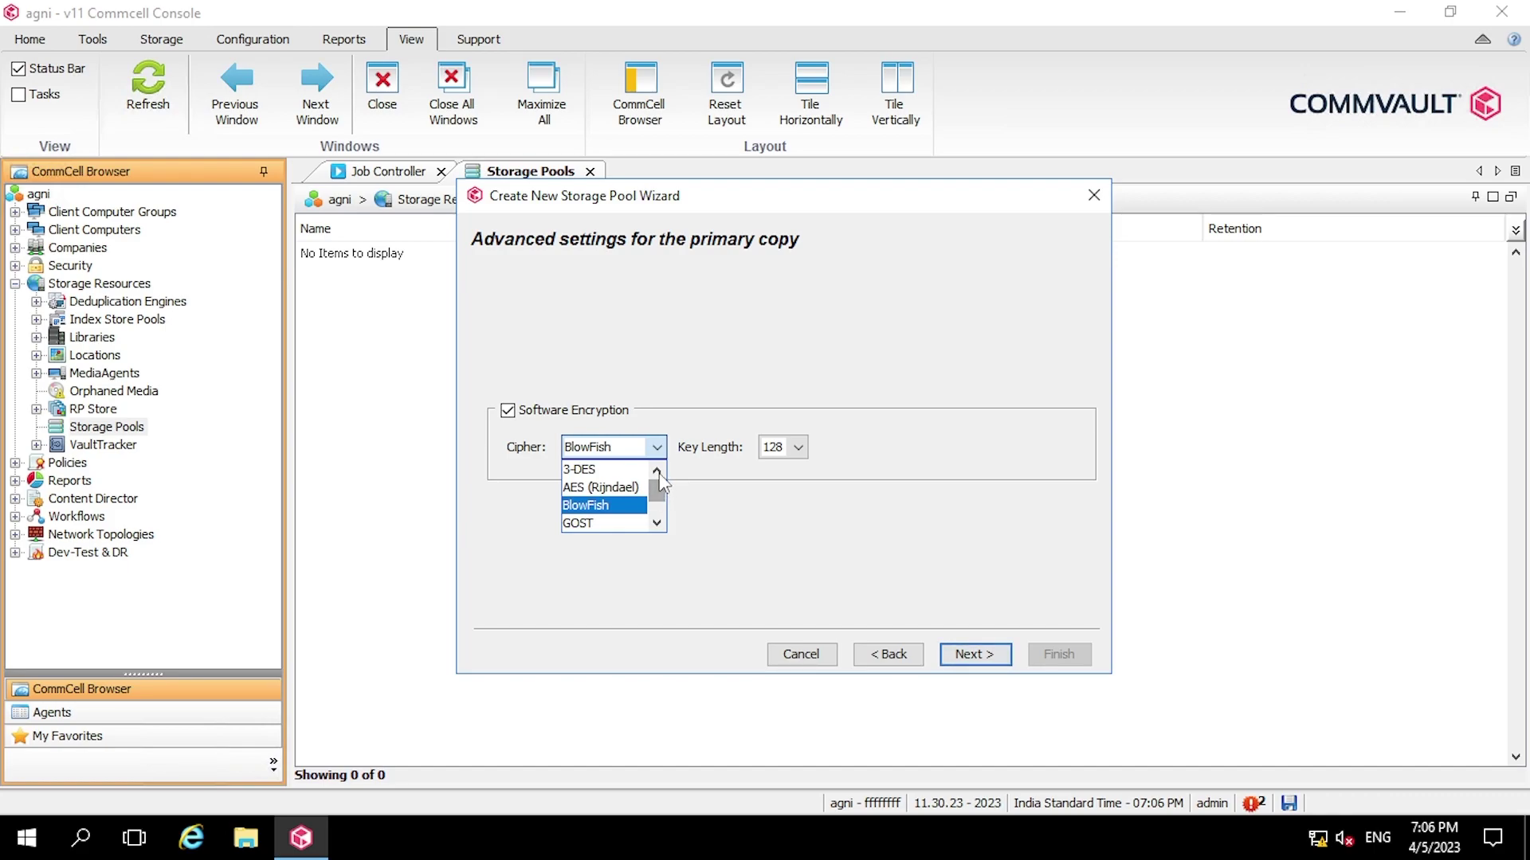
left_click(635, 488)
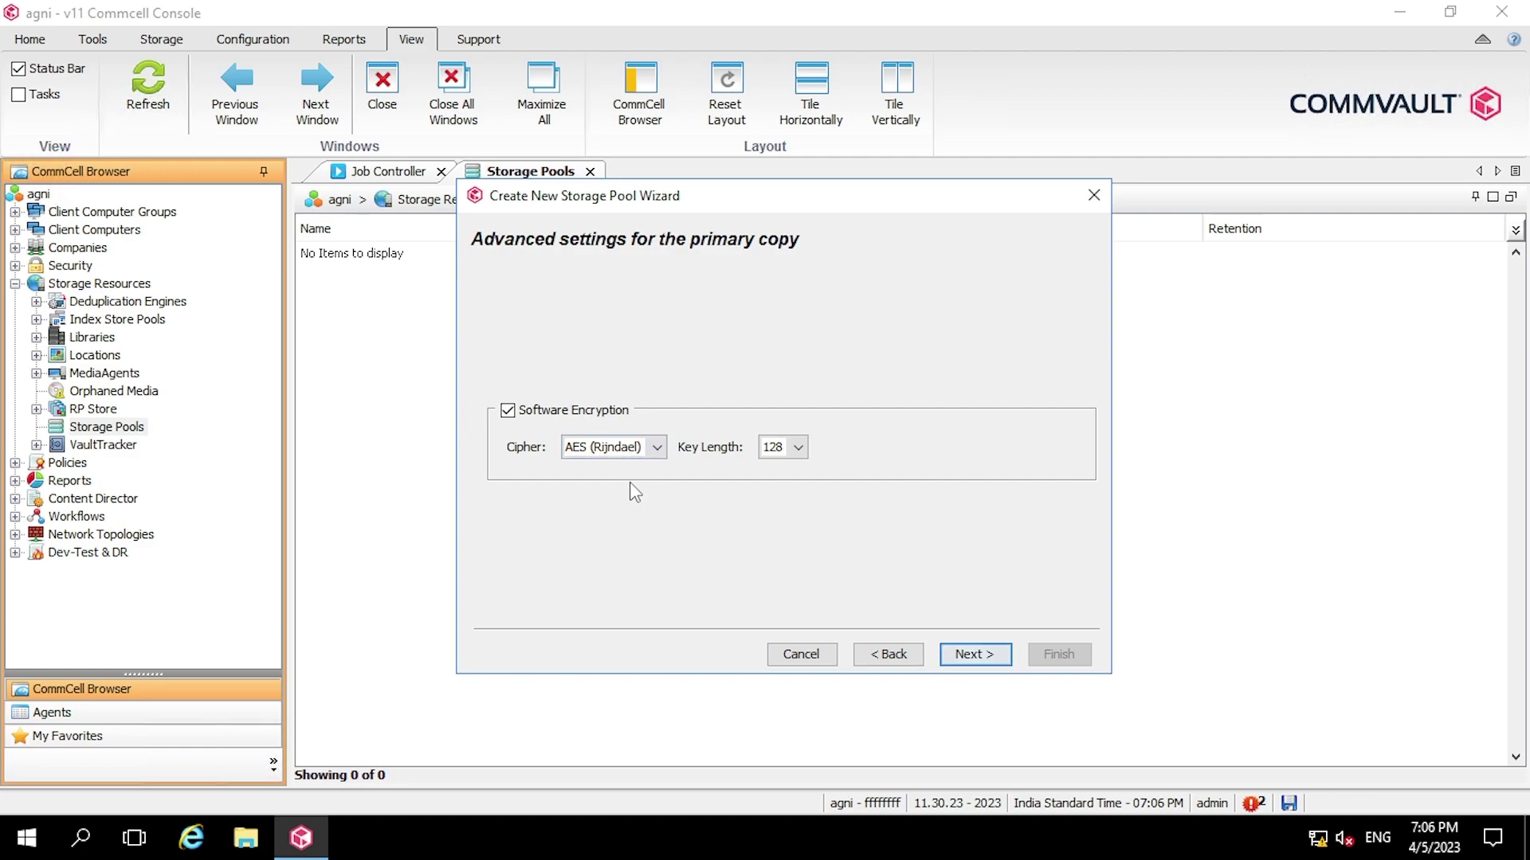
left_click(798, 447)
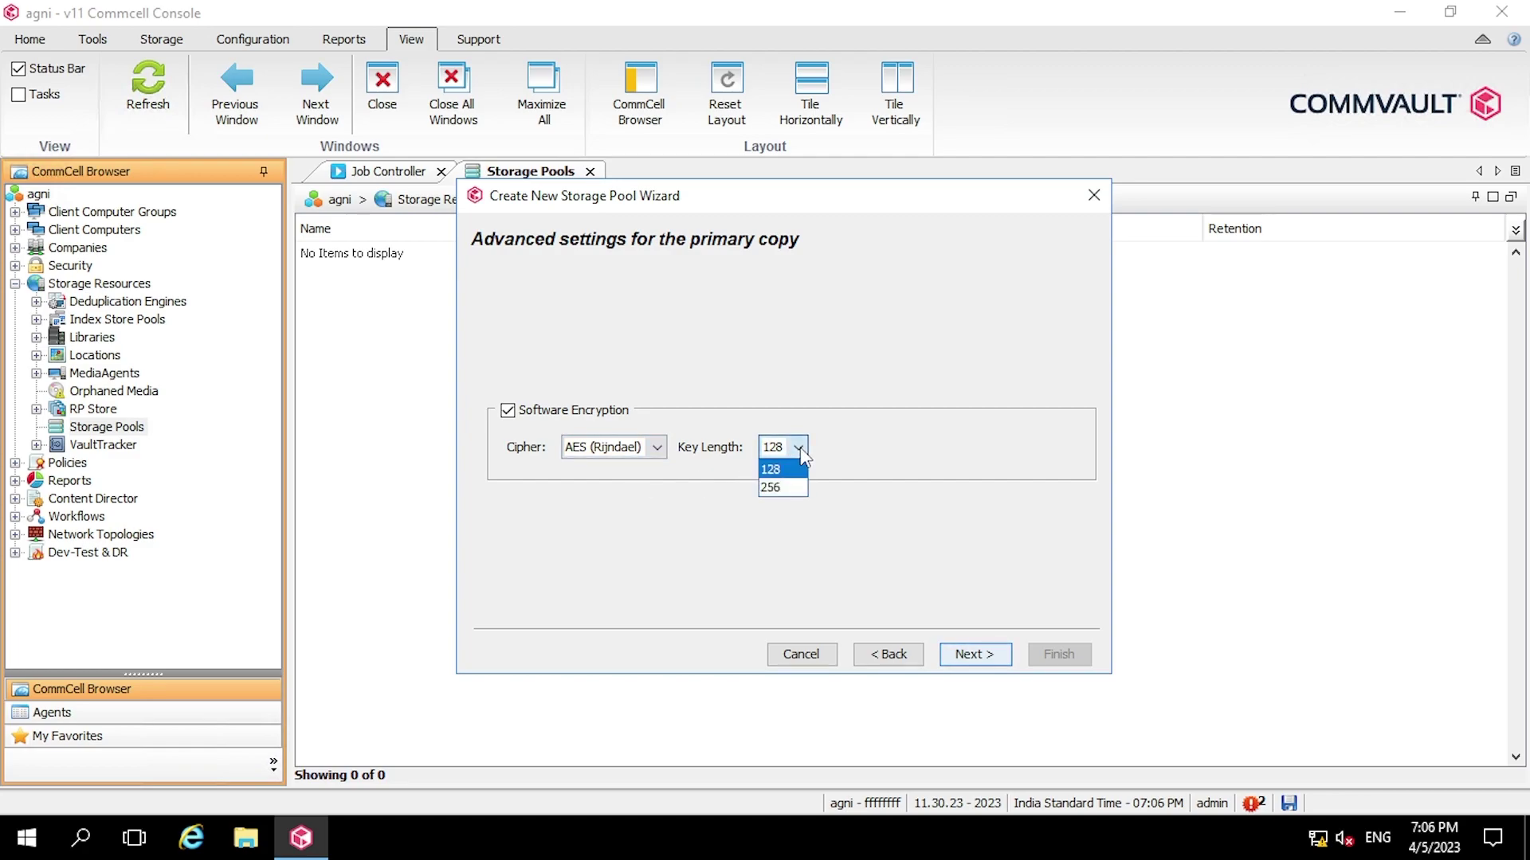
left_click(773, 487)
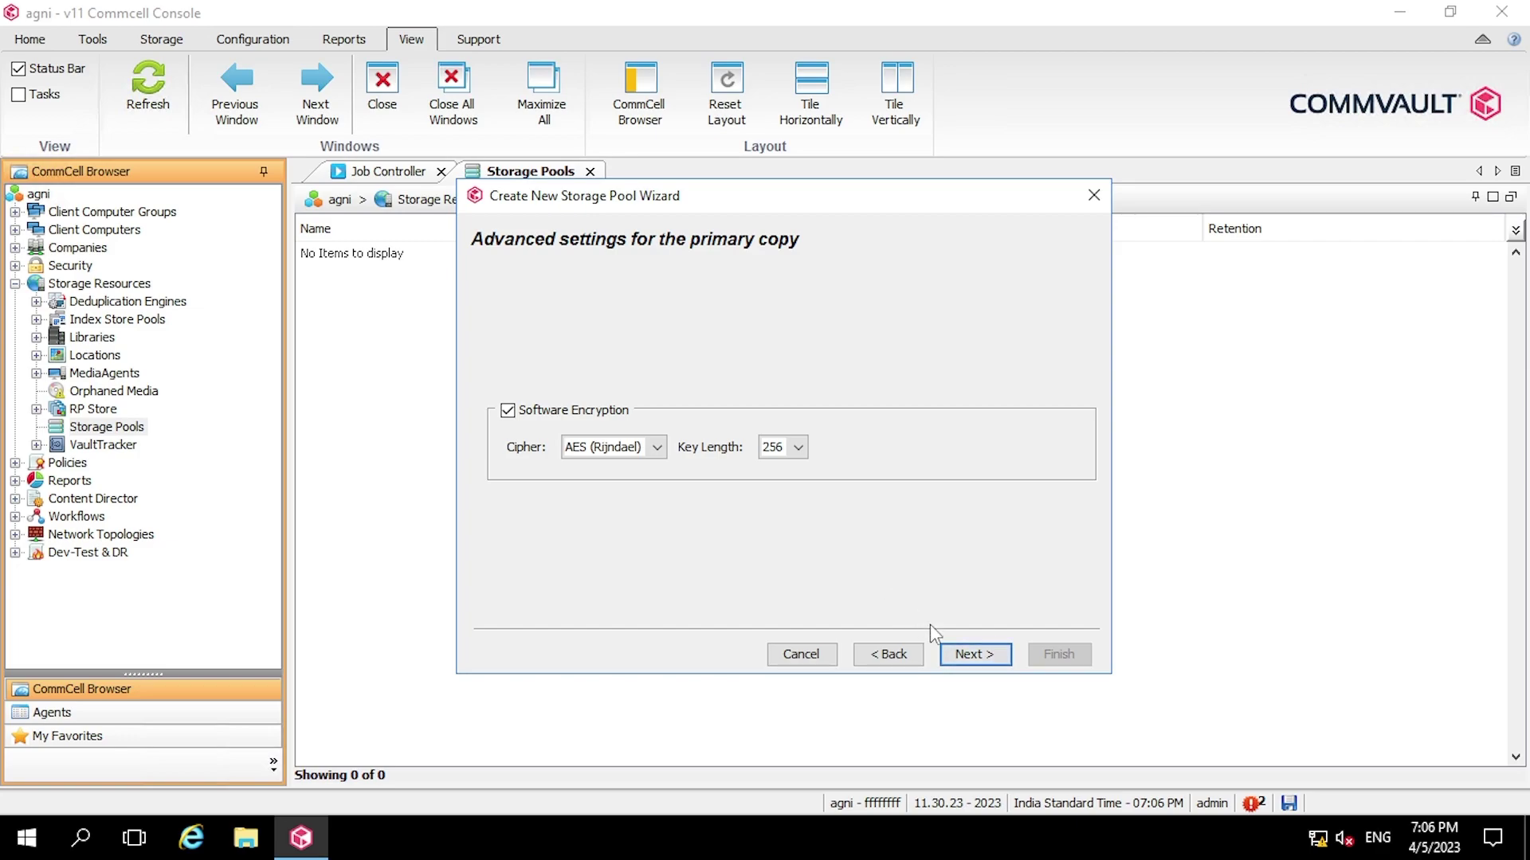
- Review the settings summary and create the local_Disk_Pool storage pool
left_click(982, 655)
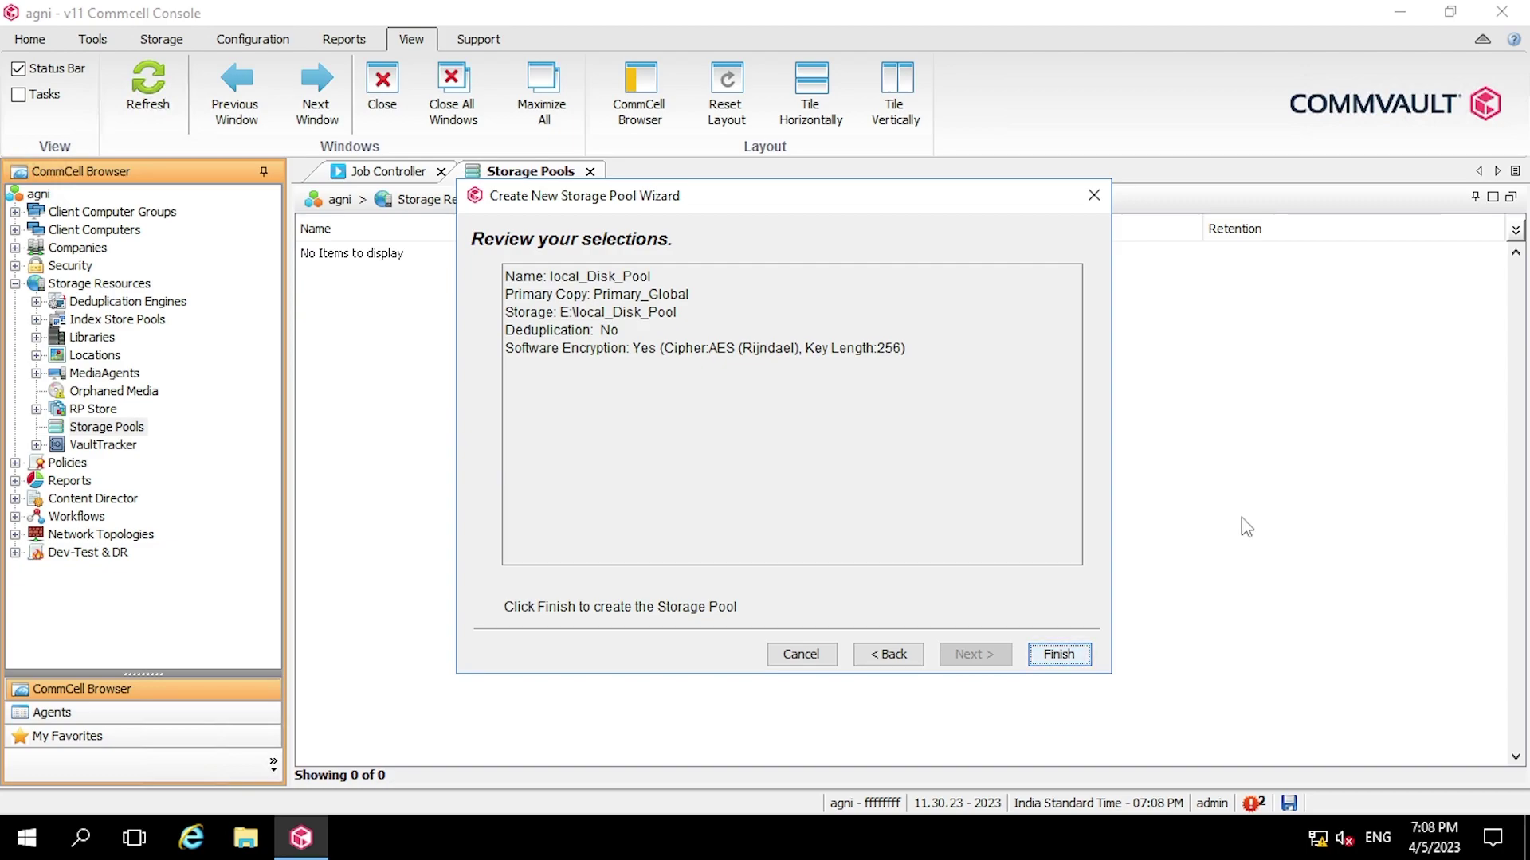
left_click(1058, 655)
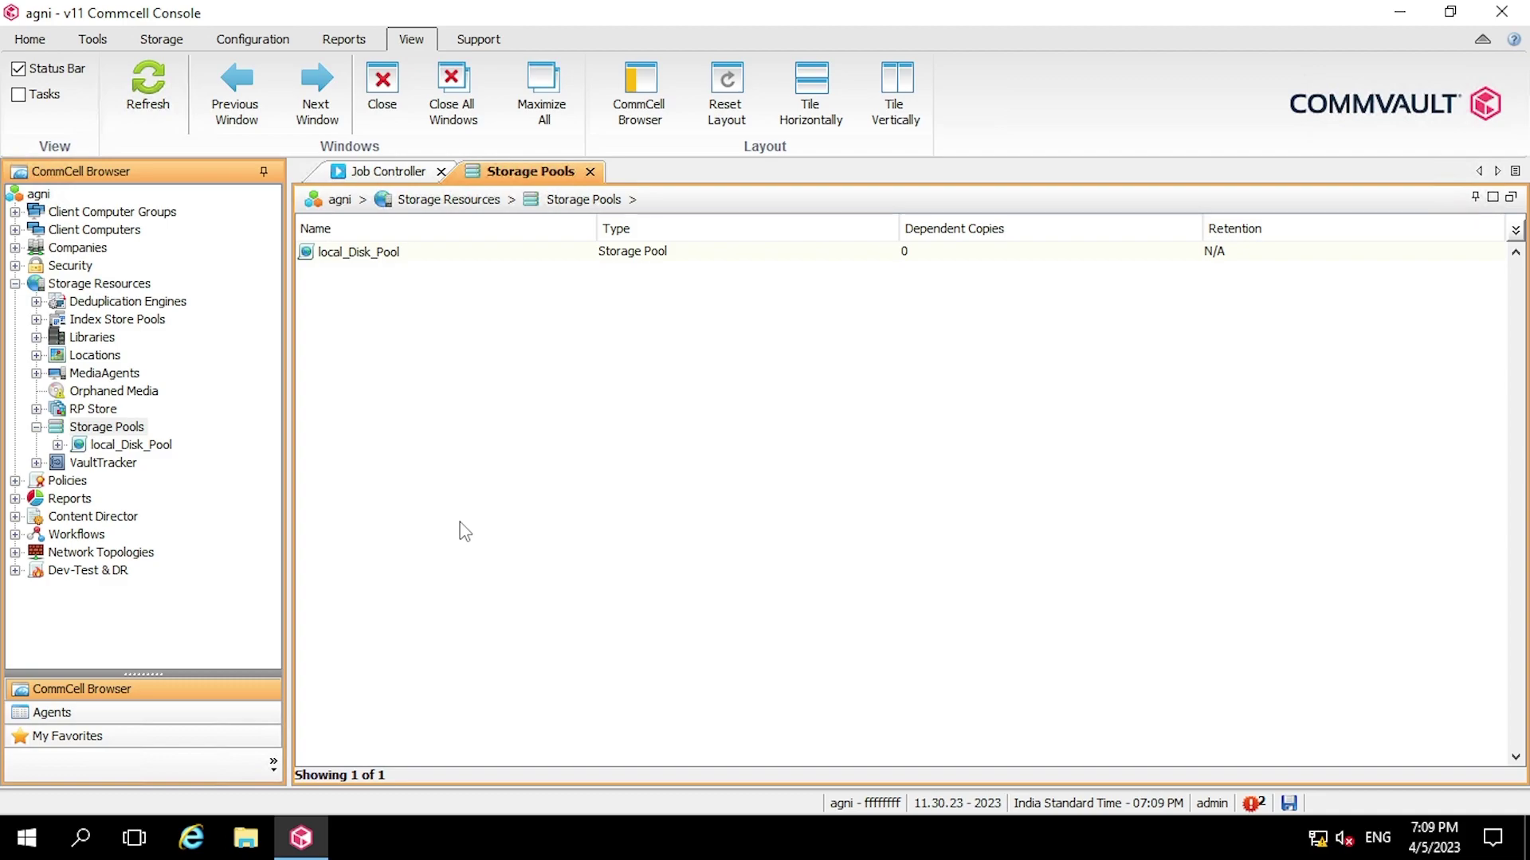
- Open the new pool's disk library and widen the Mount Path column to show E:\local_Disk_Pool
double_click(131, 447)
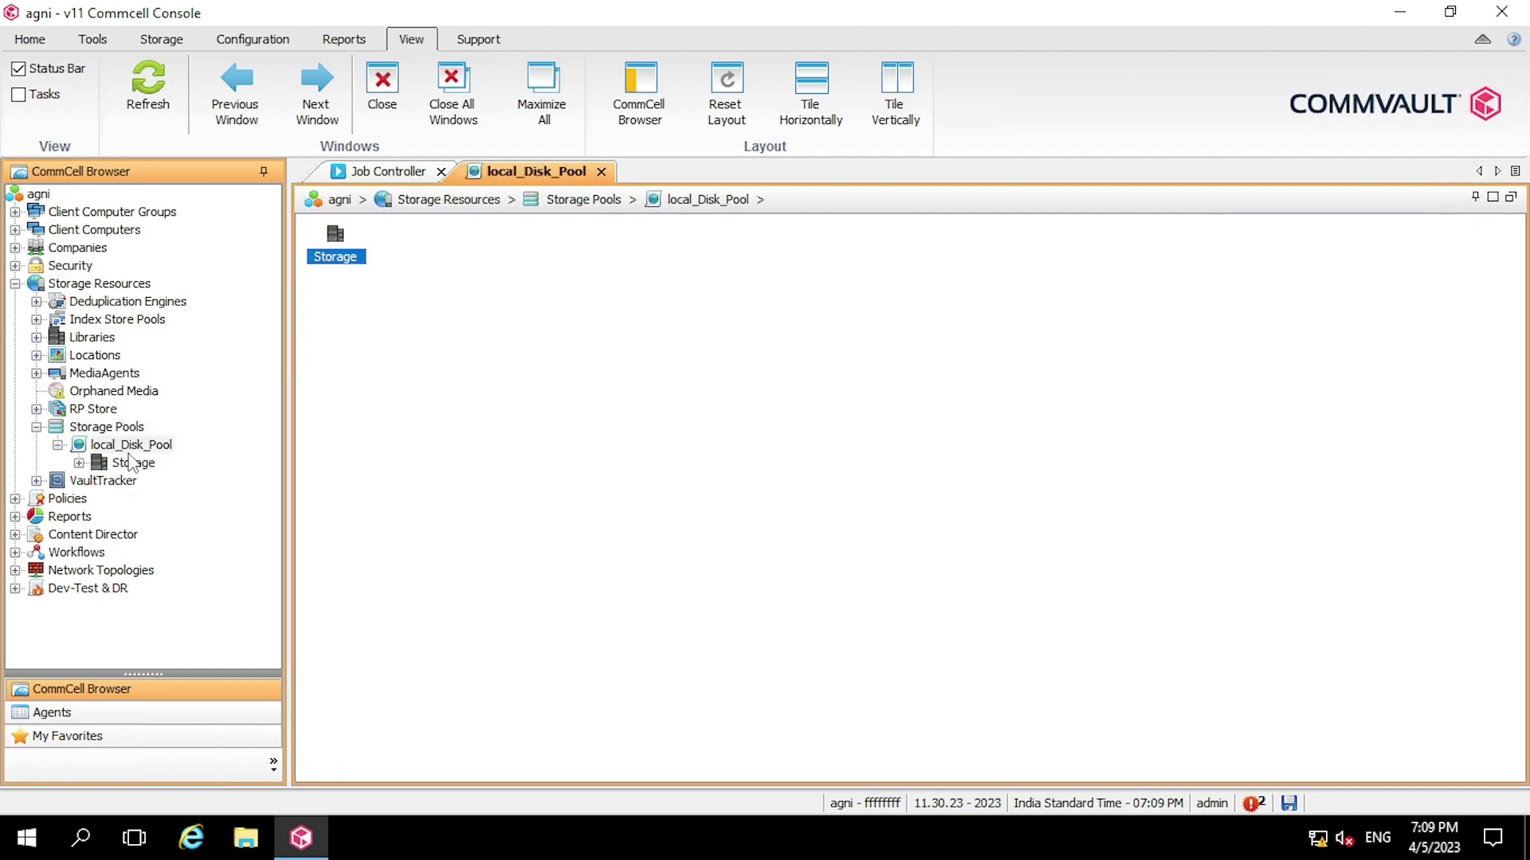
double_click(145, 468)
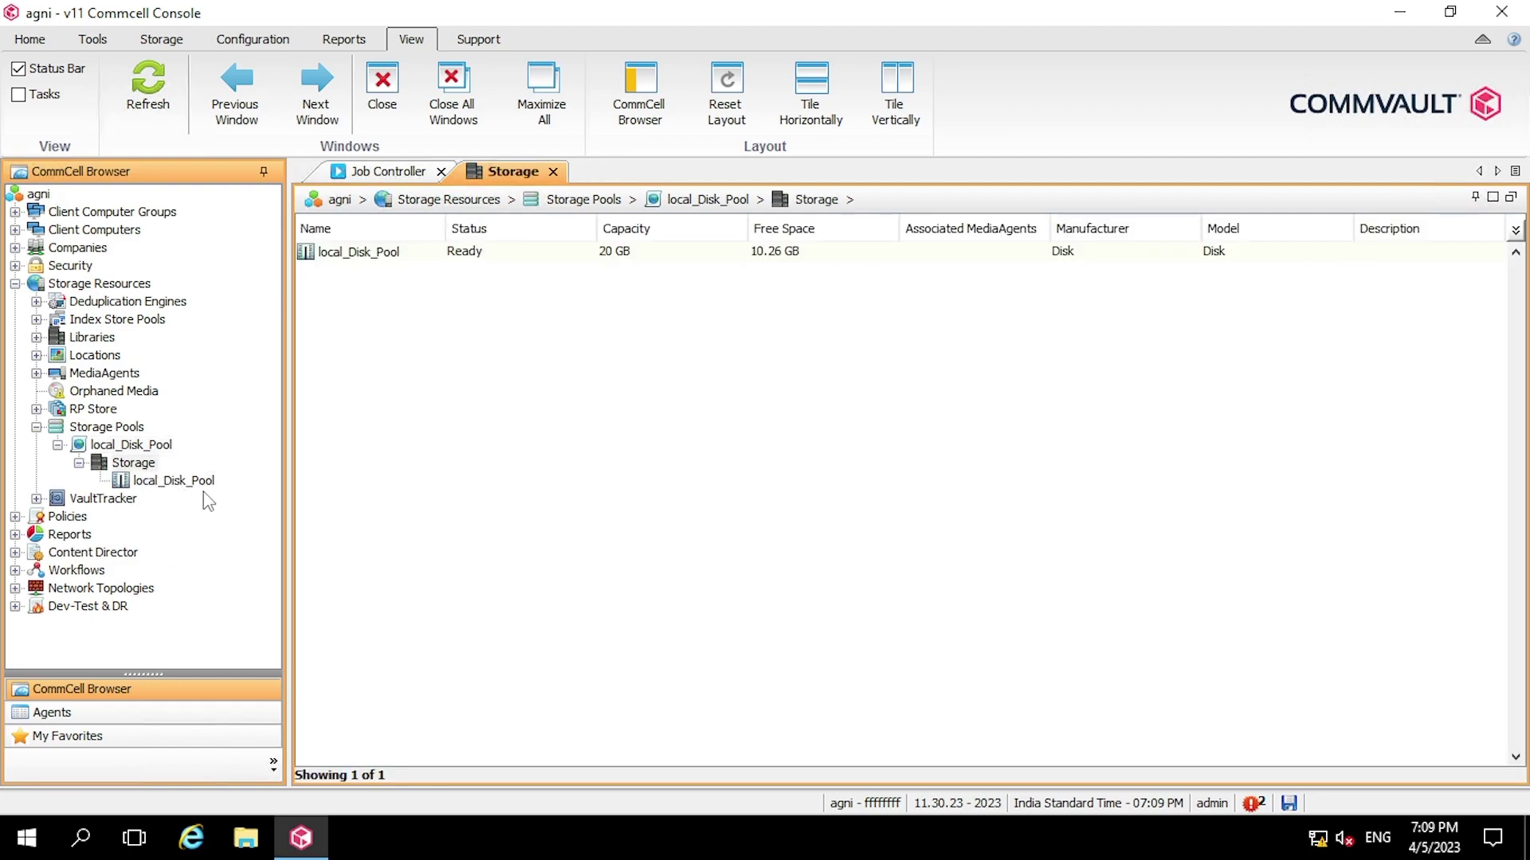
double_click(182, 482)
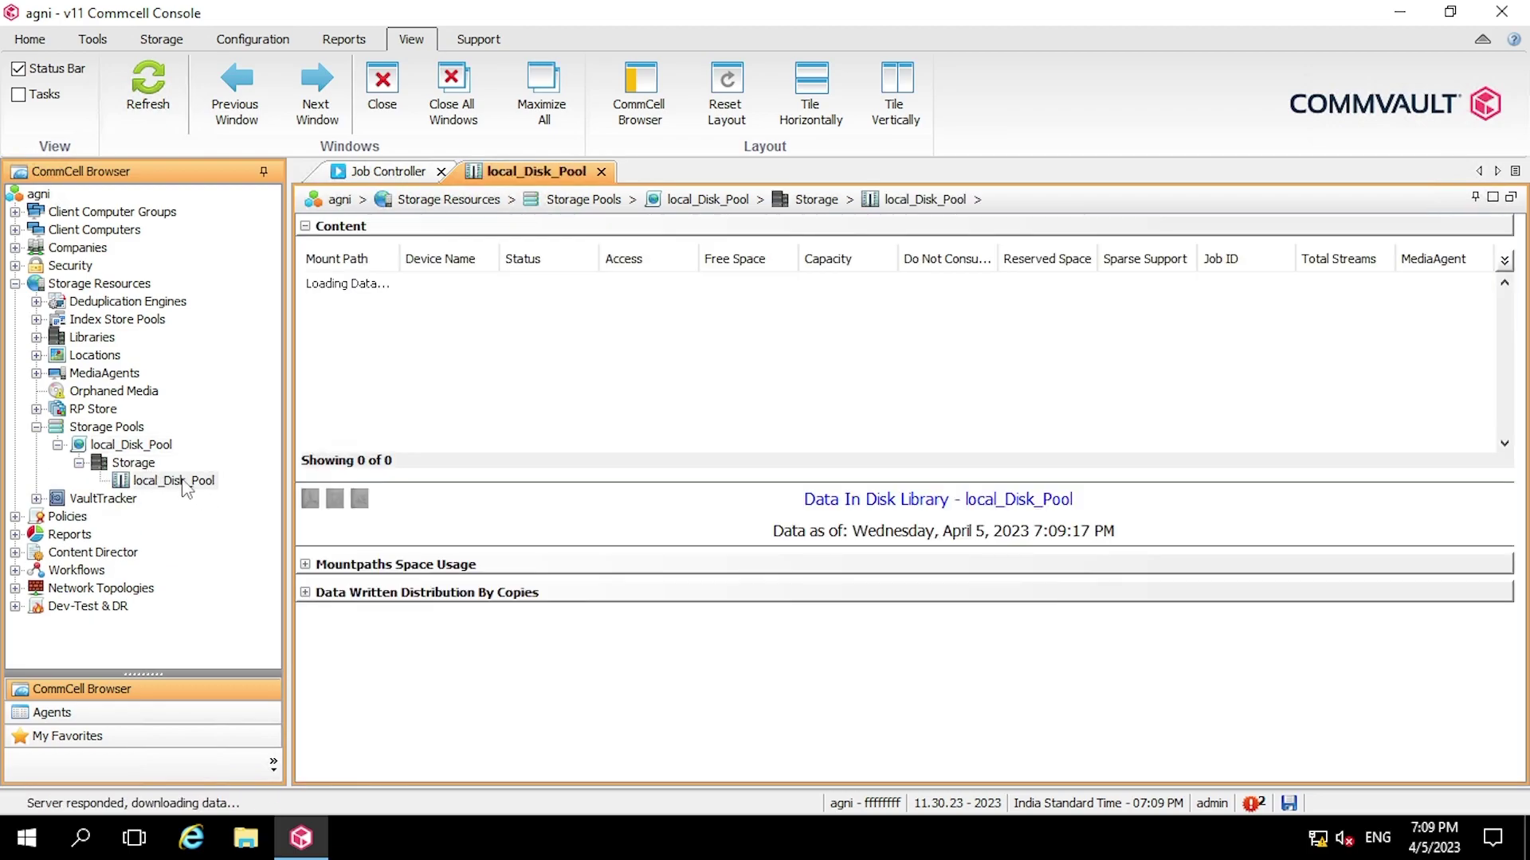
double_click(400, 269)
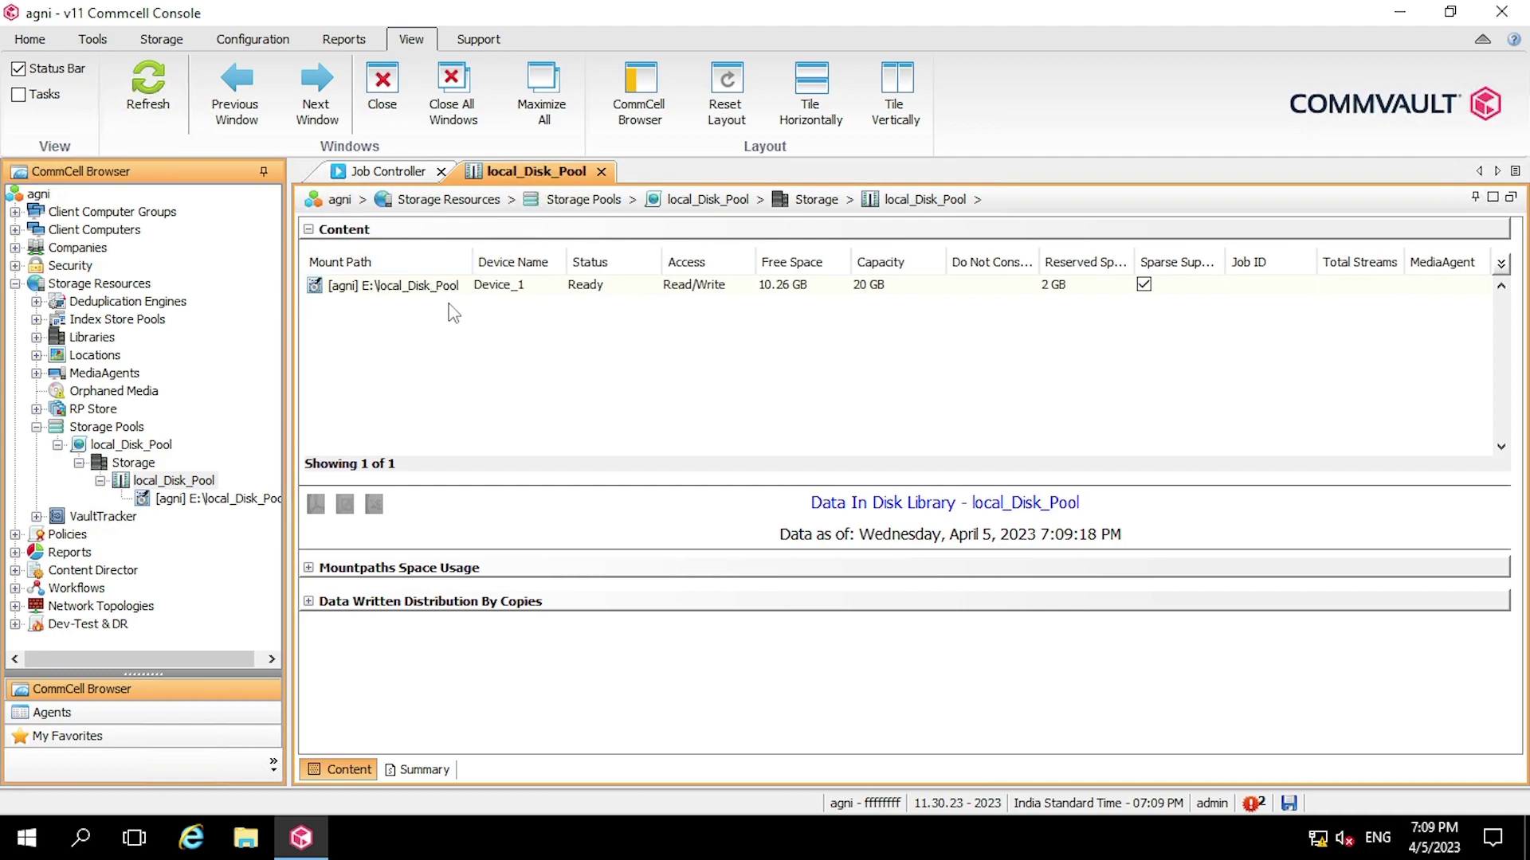
- Refresh the Libraries list and open the local_Disk_Pool library details
left_click(83, 342)
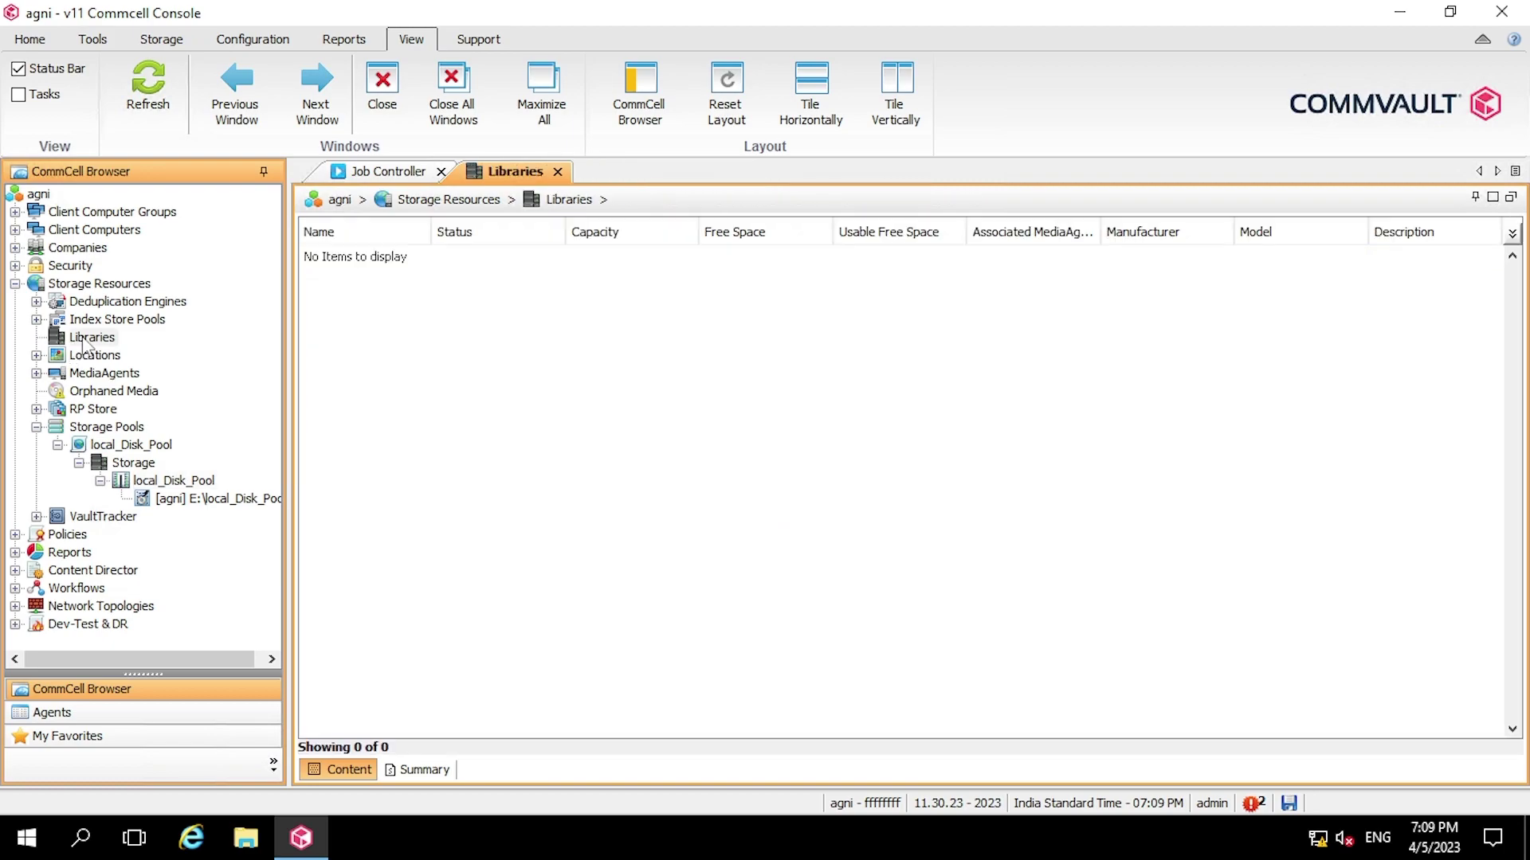
left_click(147, 89)
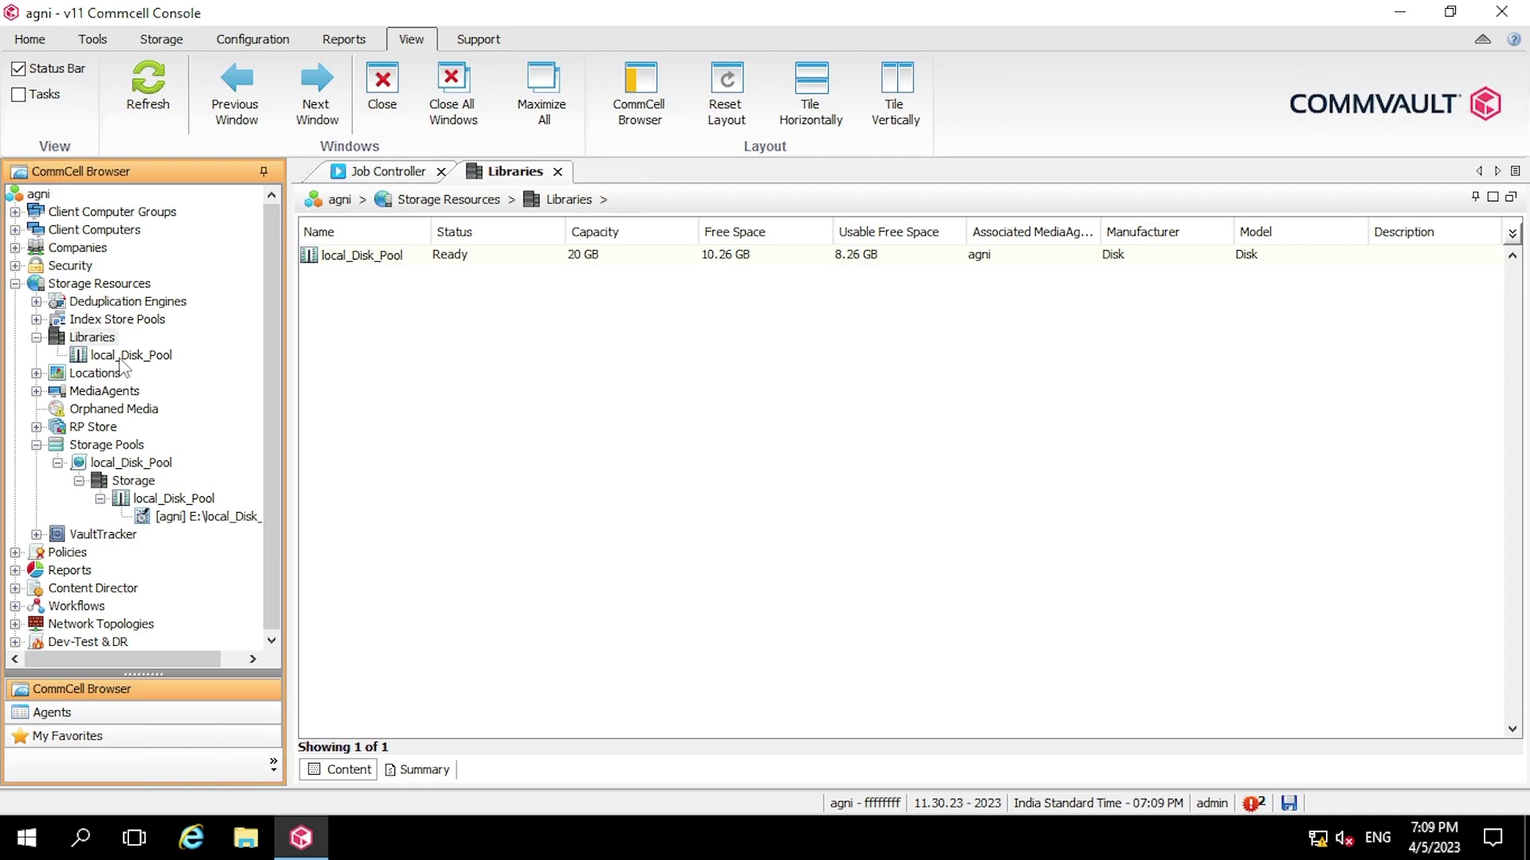
double_click(121, 359)
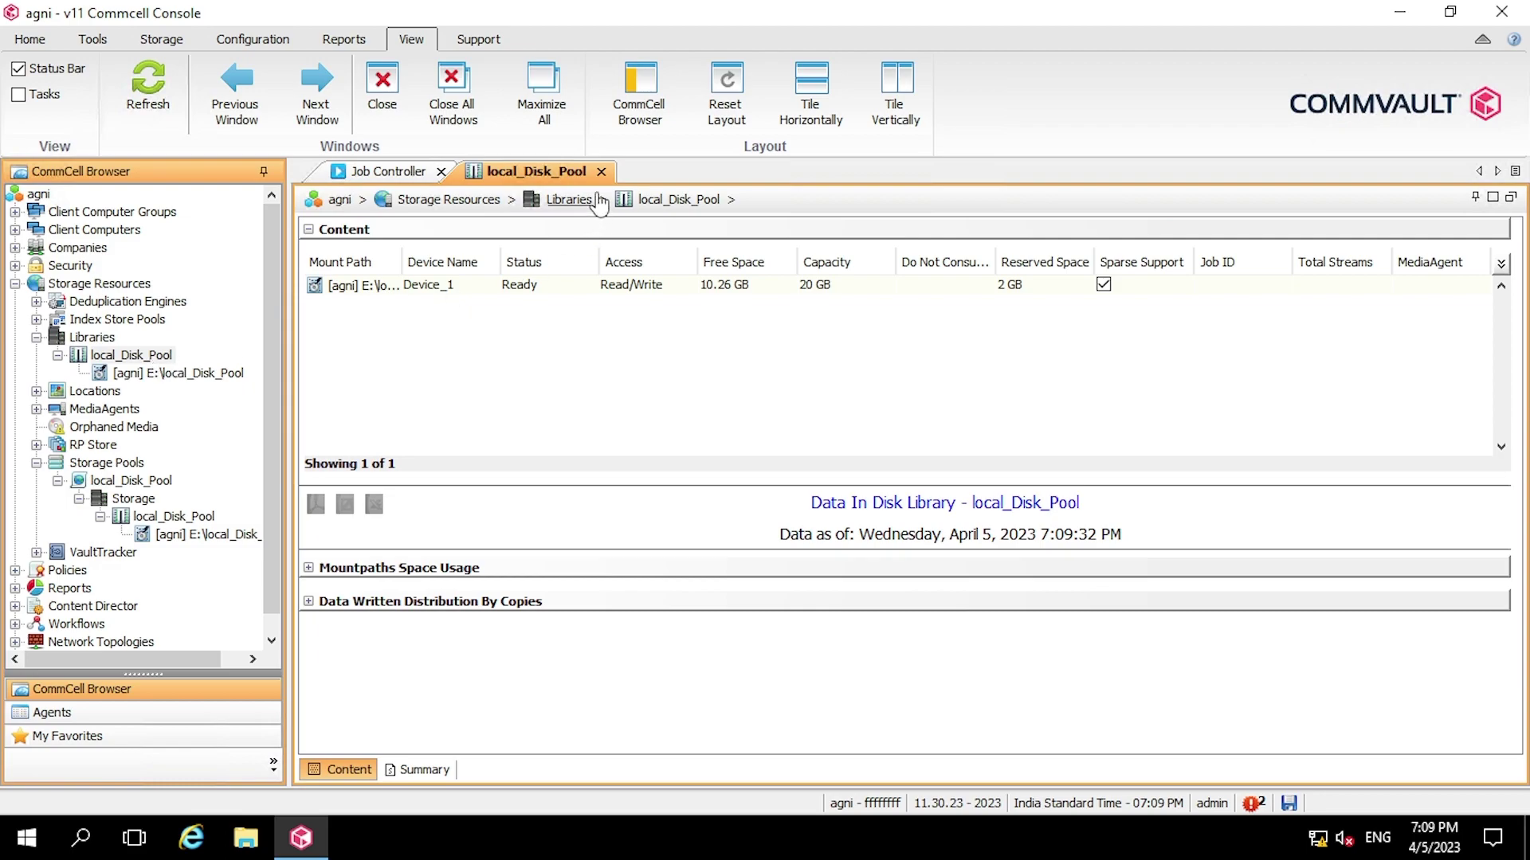
- Collapse Storage Resources and close the local_Disk_Pool library tab
left_click(15, 285)
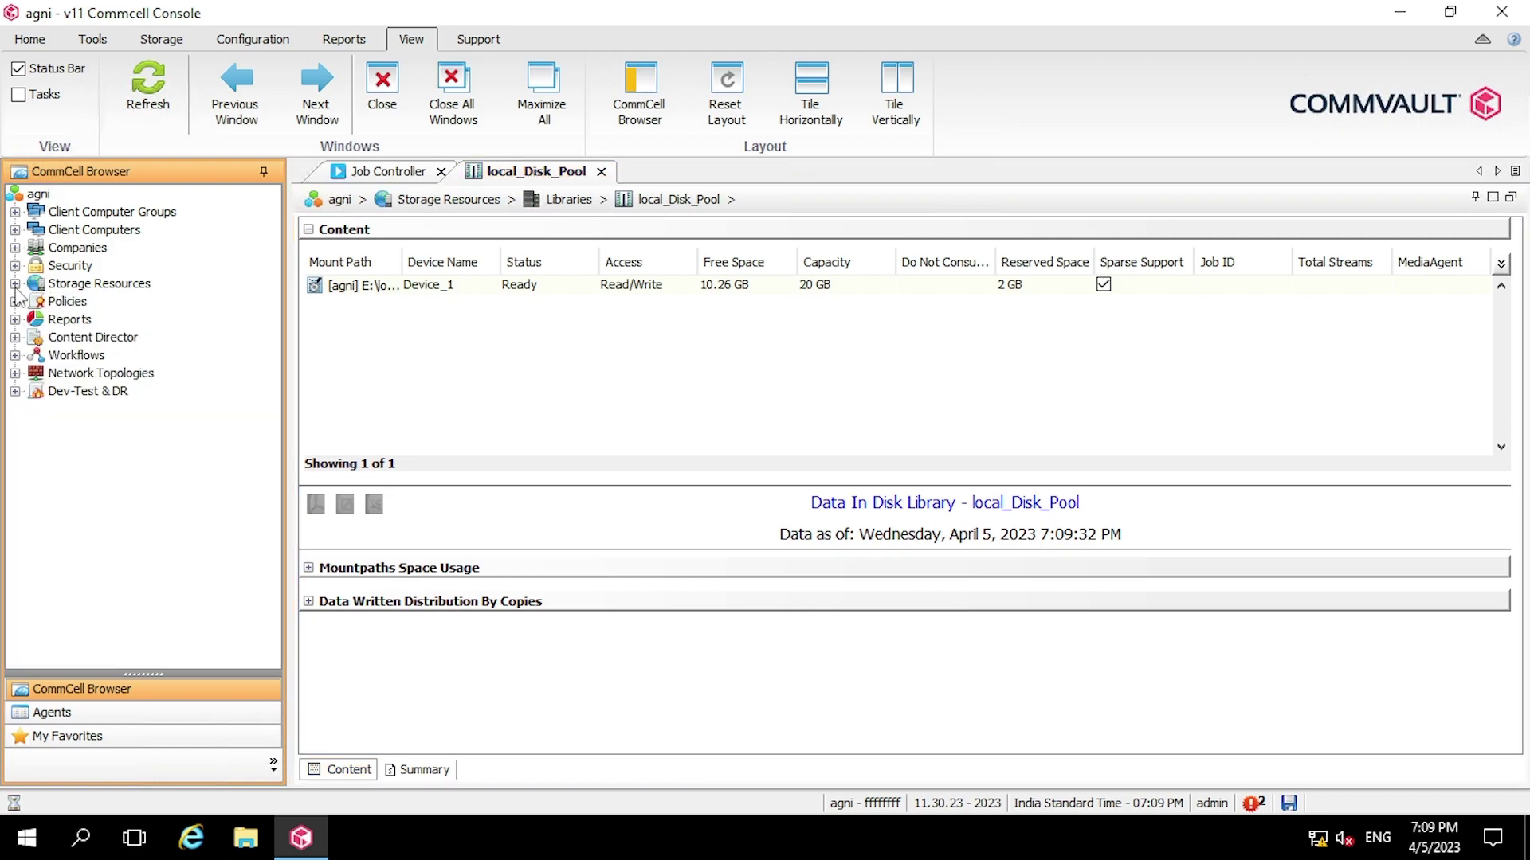
left_click(600, 171)
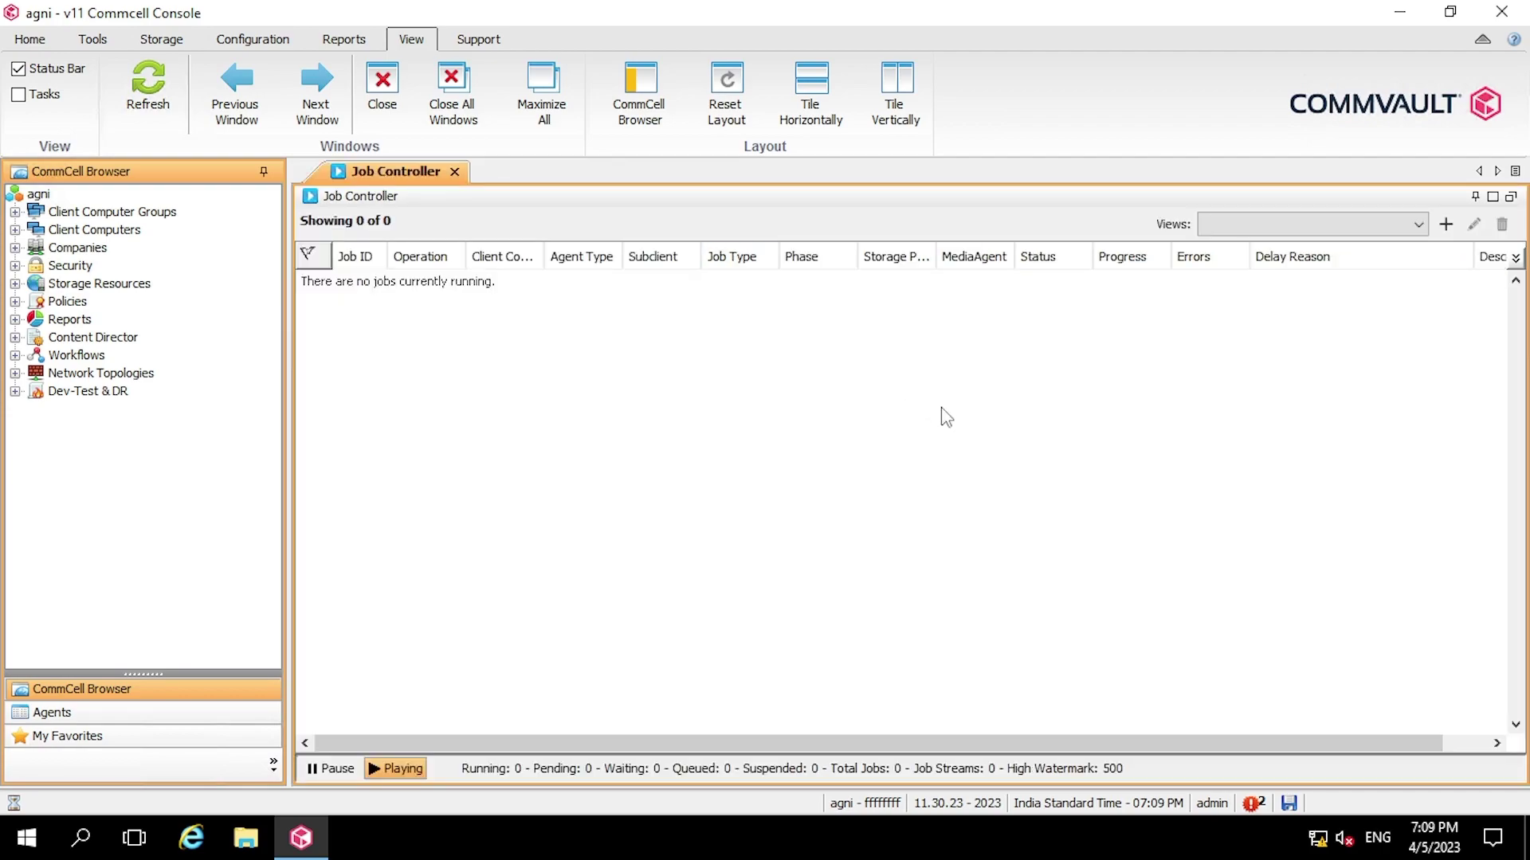